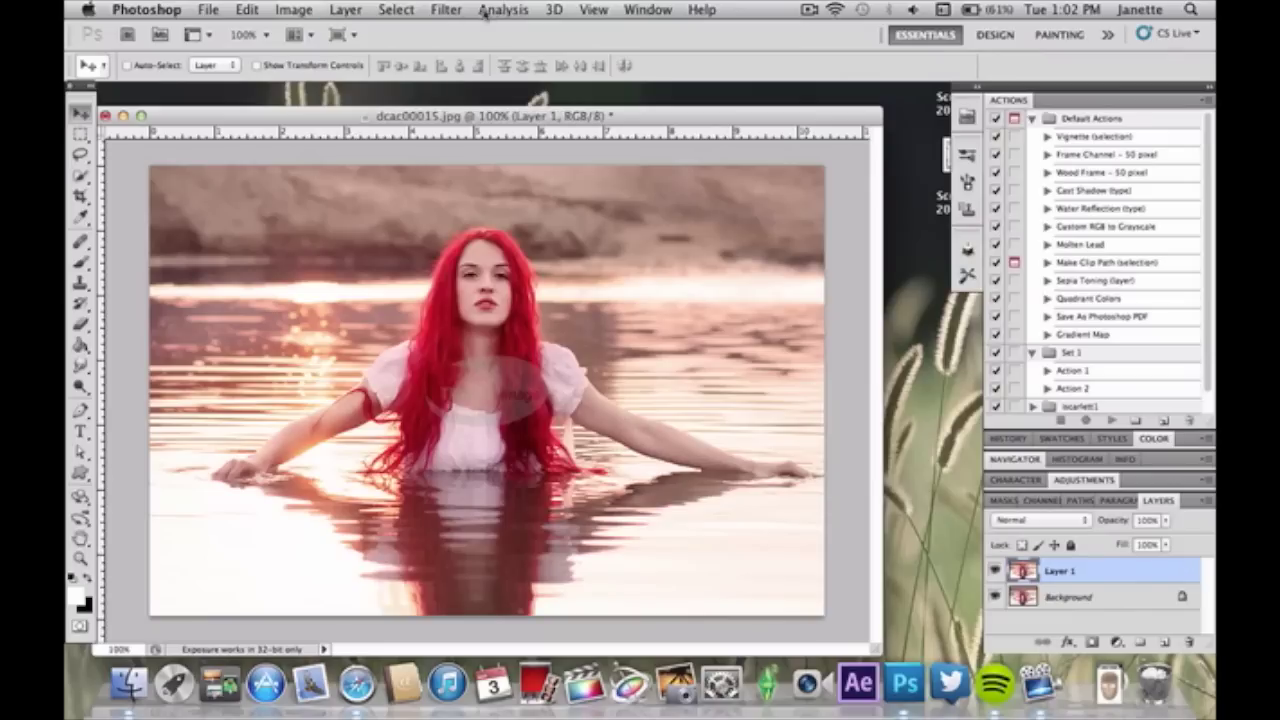
Step: Apply a Gaussian Blur with a 3.0-pixel radius to Layer 1
left_click(453, 12)
mouse_move(545, 202)
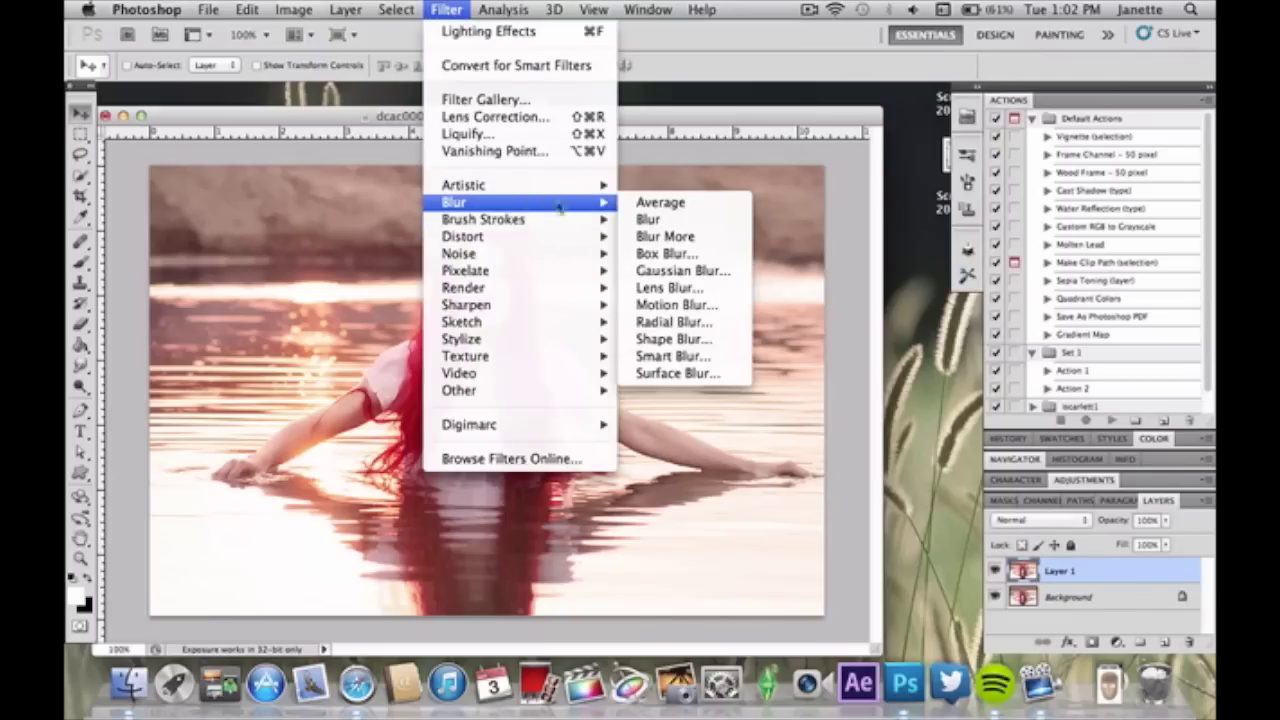
left_click(636, 271)
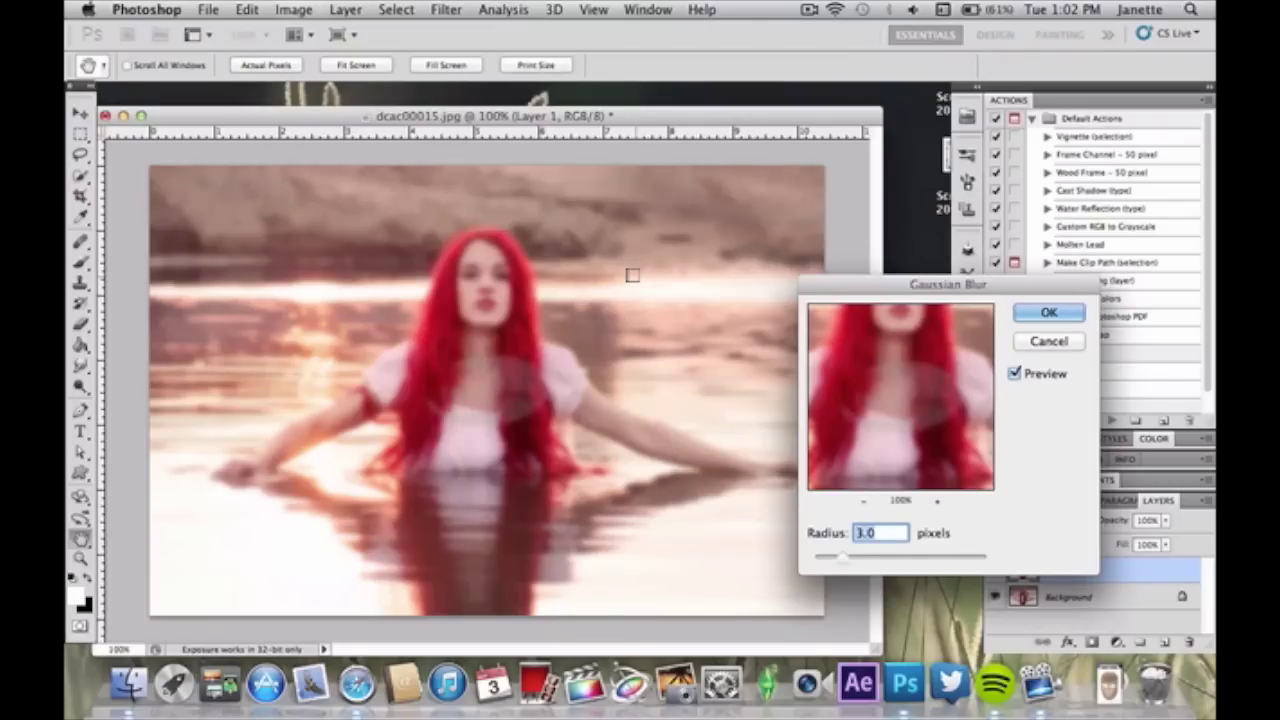
key("Return")
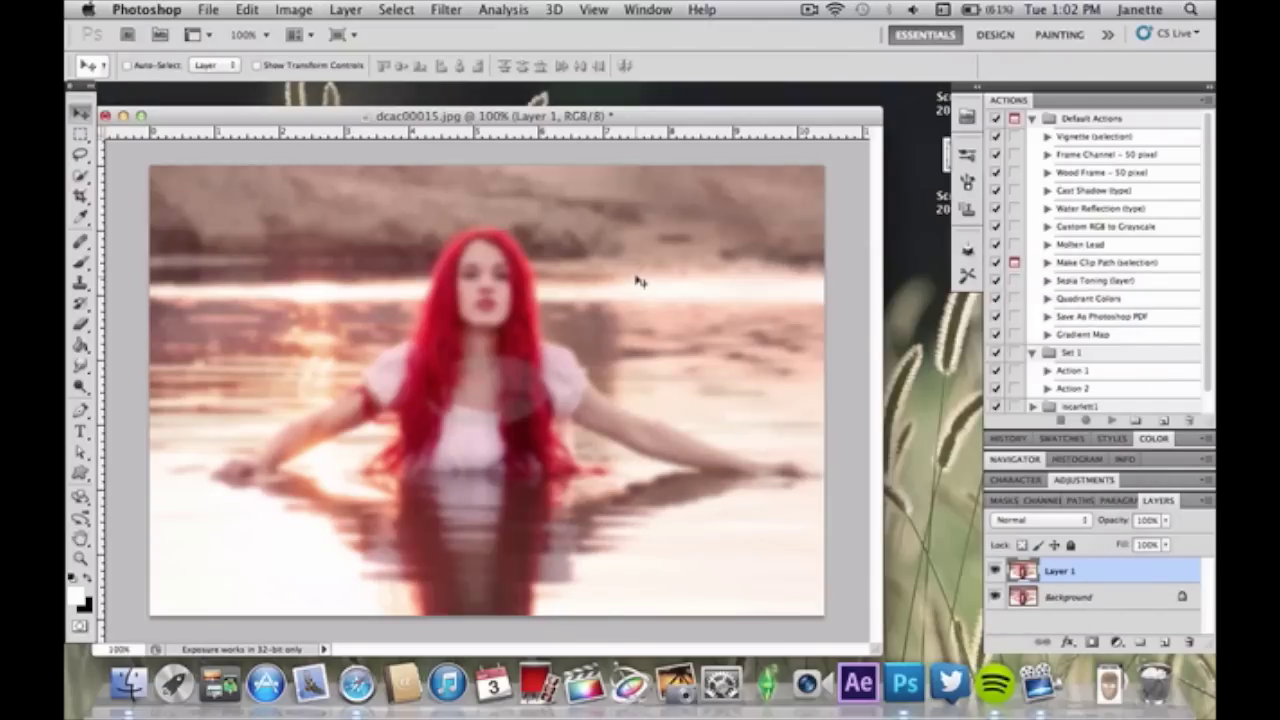
Step: Add a layer mask to Layer 1 and erase the blur over the woman with a large 432-pixel soft eraser, using black as background colour
left_click(1095, 645)
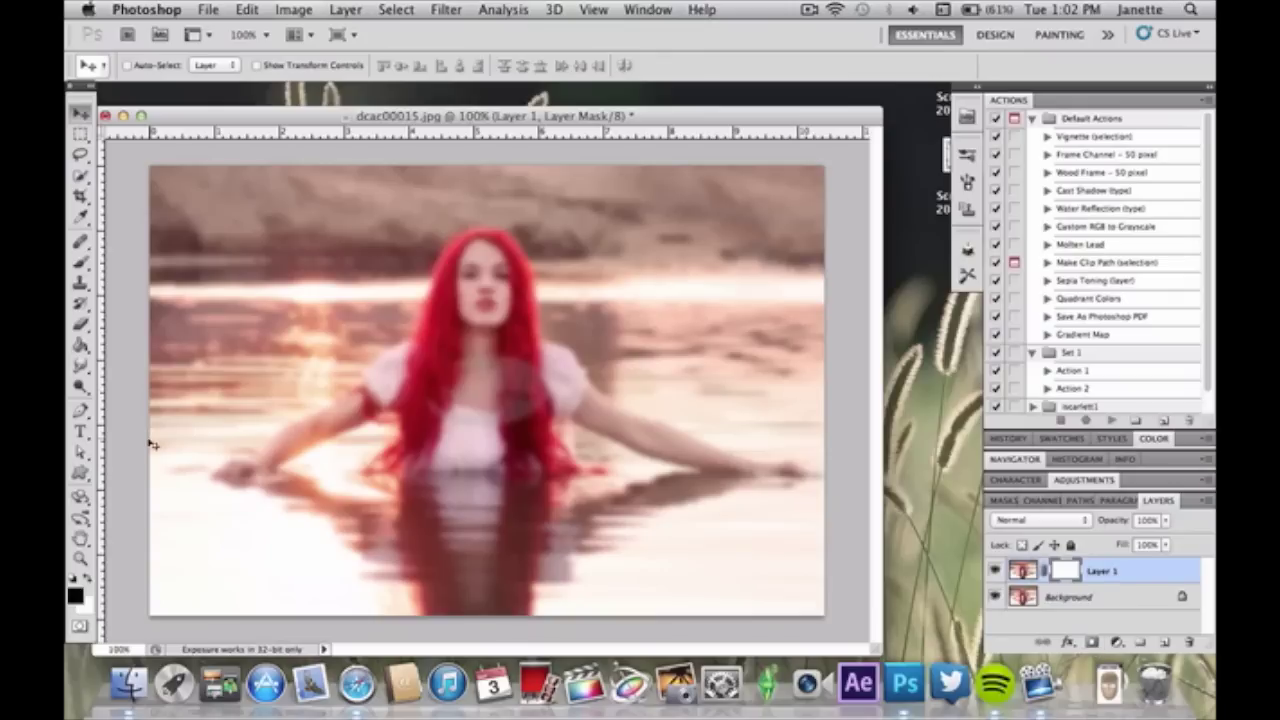
left_click(80, 323)
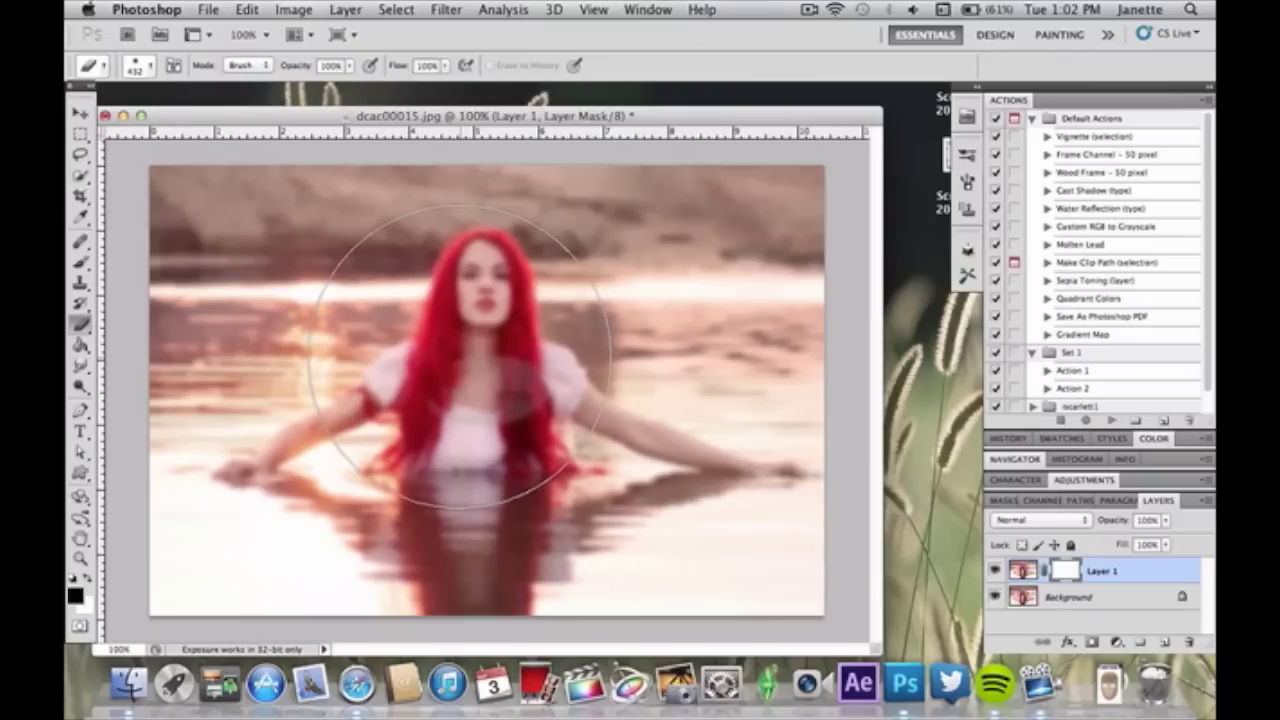
left_click(89, 579)
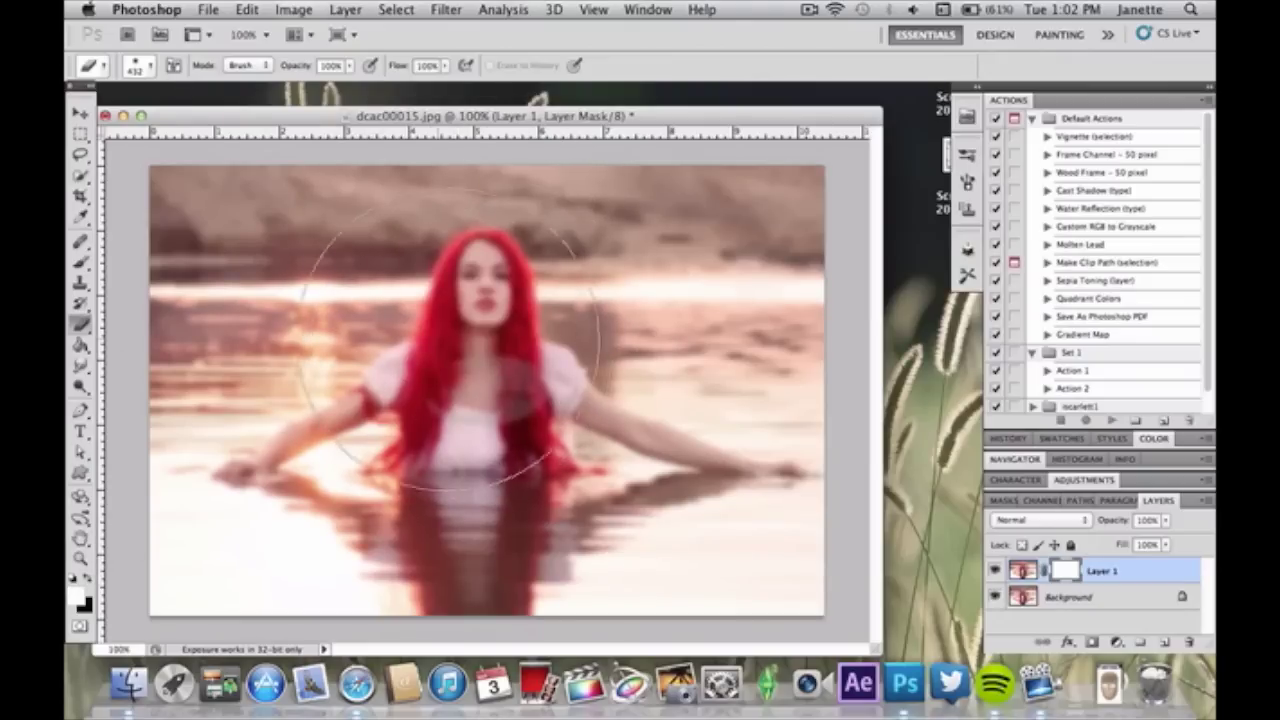
left_click(433, 350)
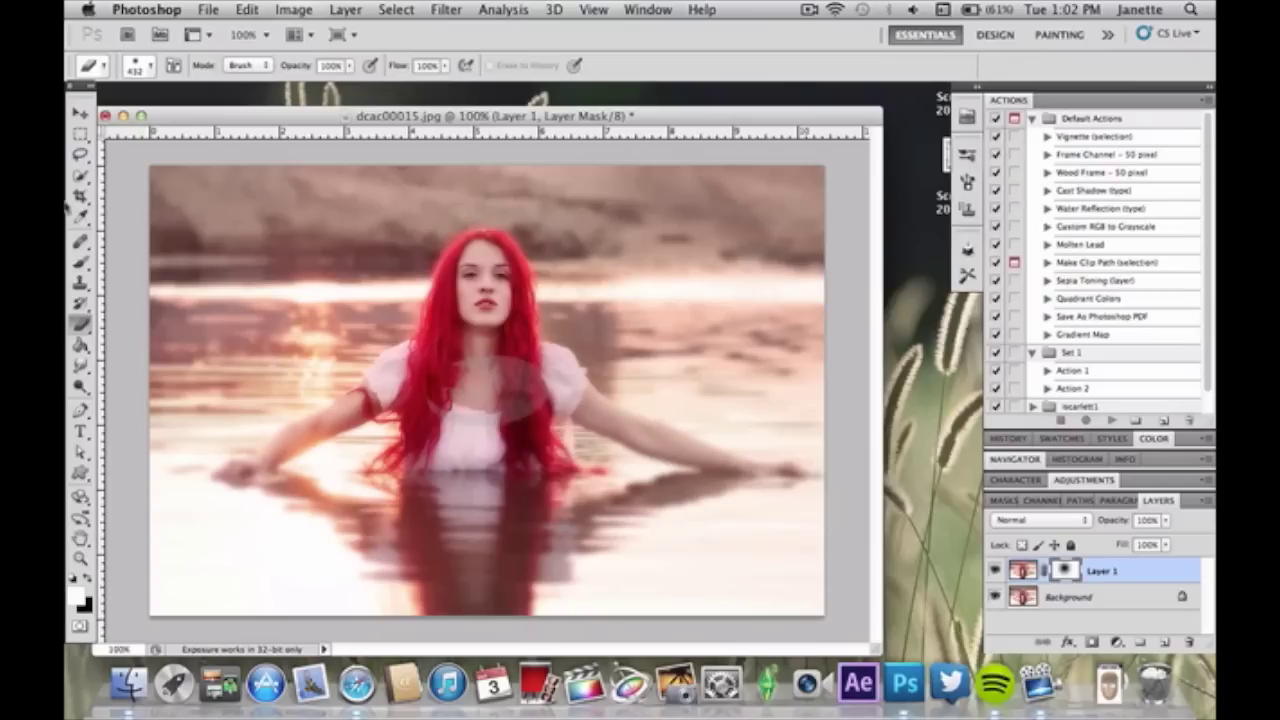
left_click(83, 116)
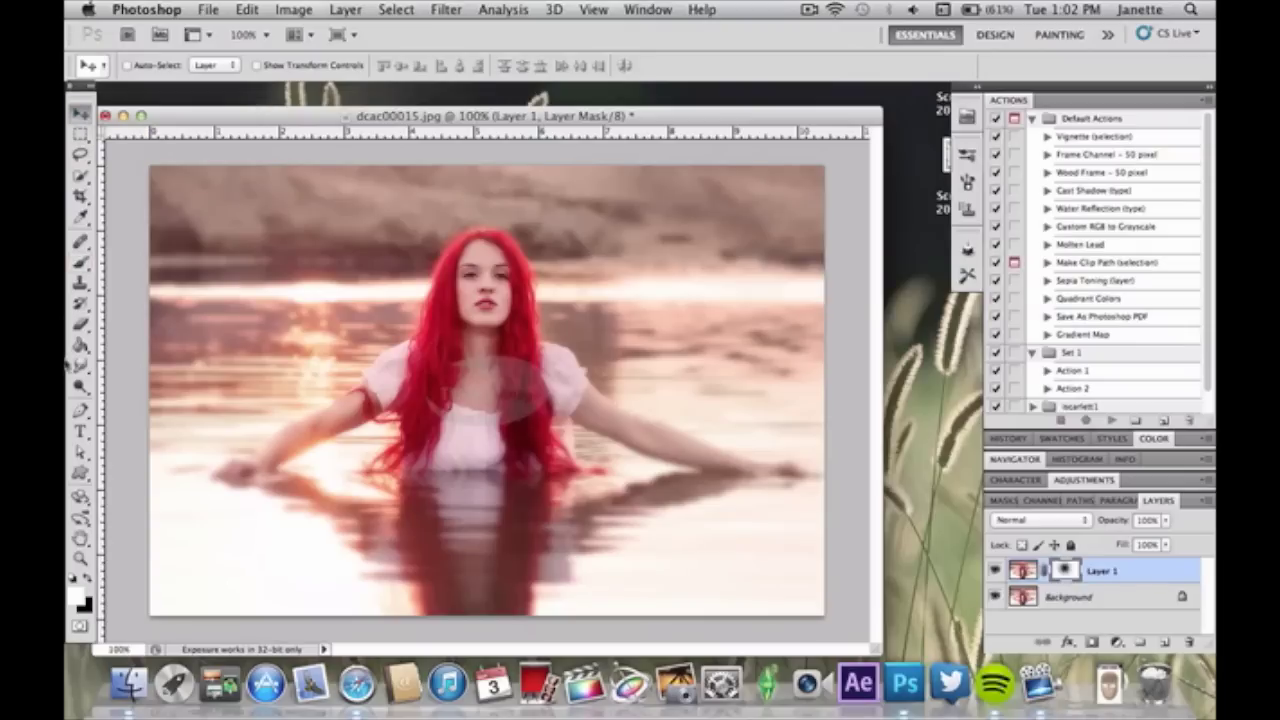
left_click(82, 325)
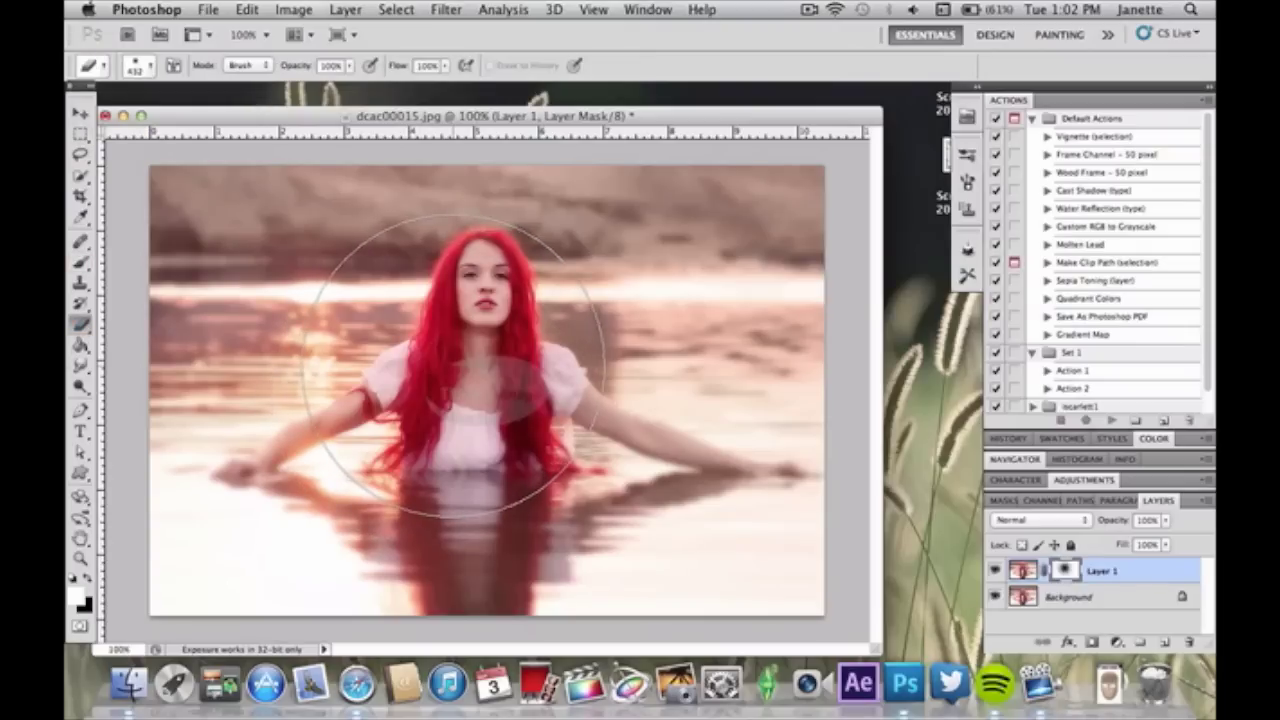
left_click(82, 112)
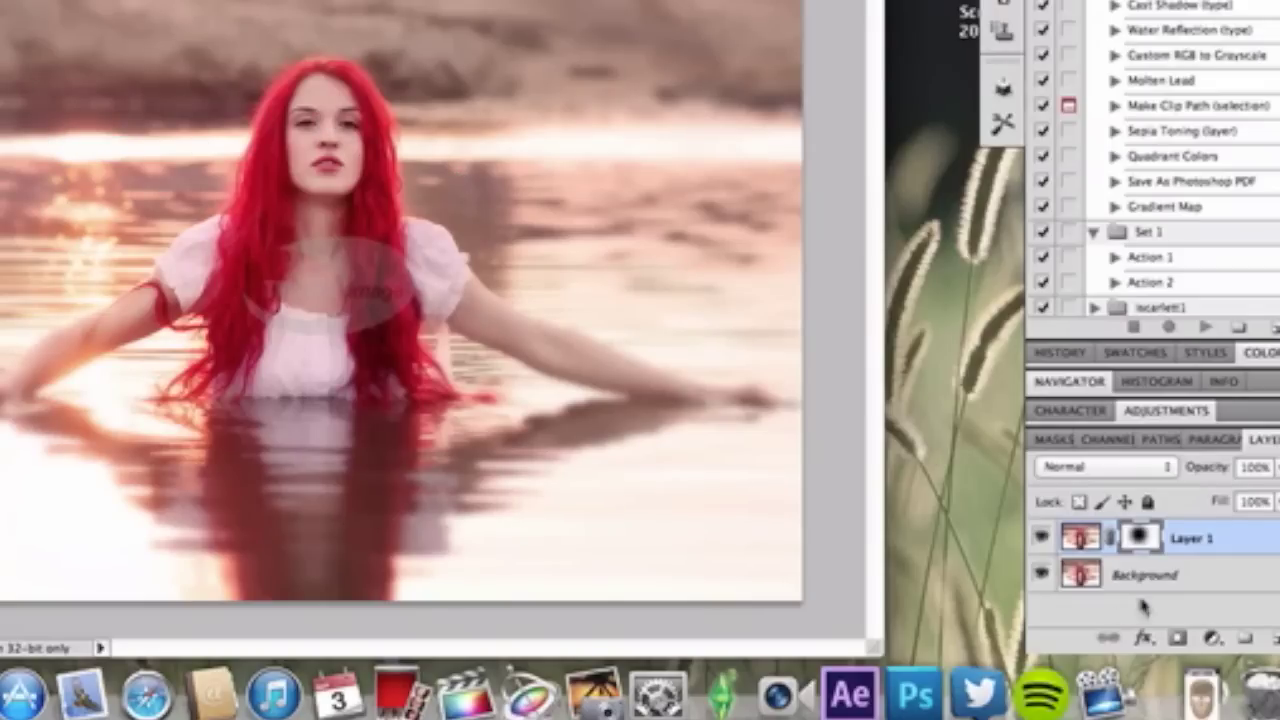
Step: Add a Gradient Map adjustment layer with the Orange, Yellow preset and reverse the gradient
left_click(1212, 637)
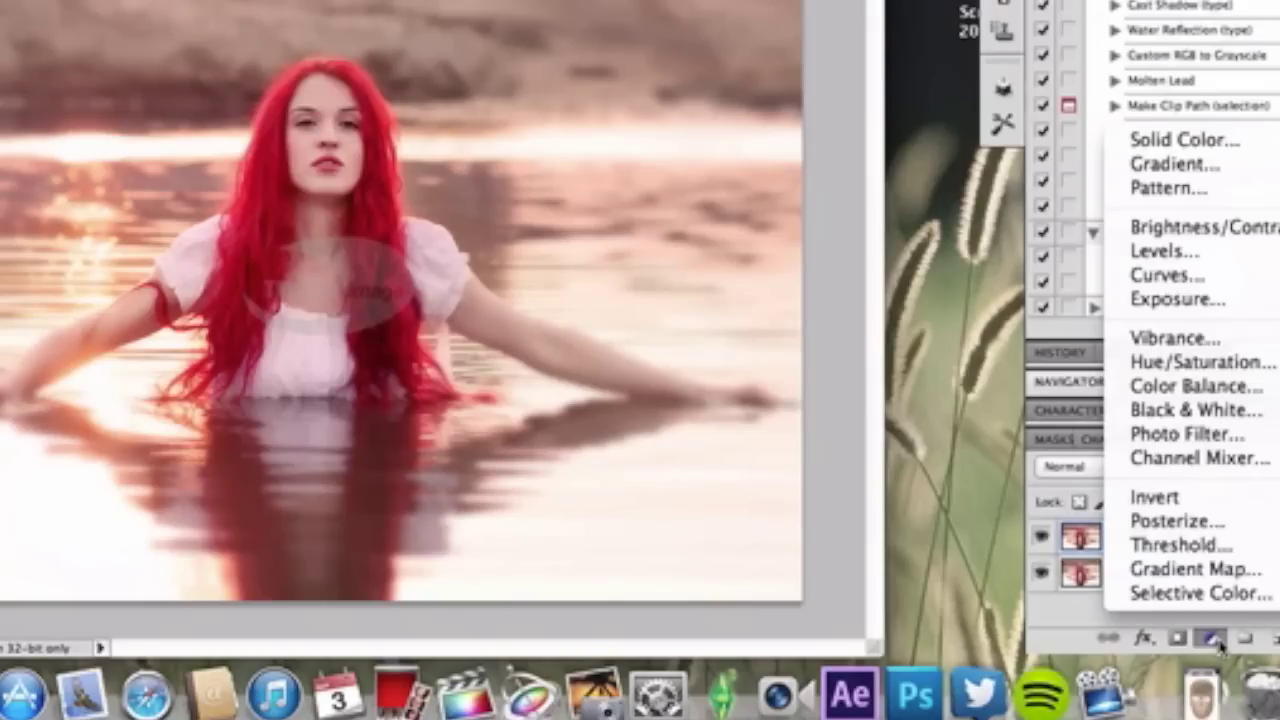
left_click(1223, 566)
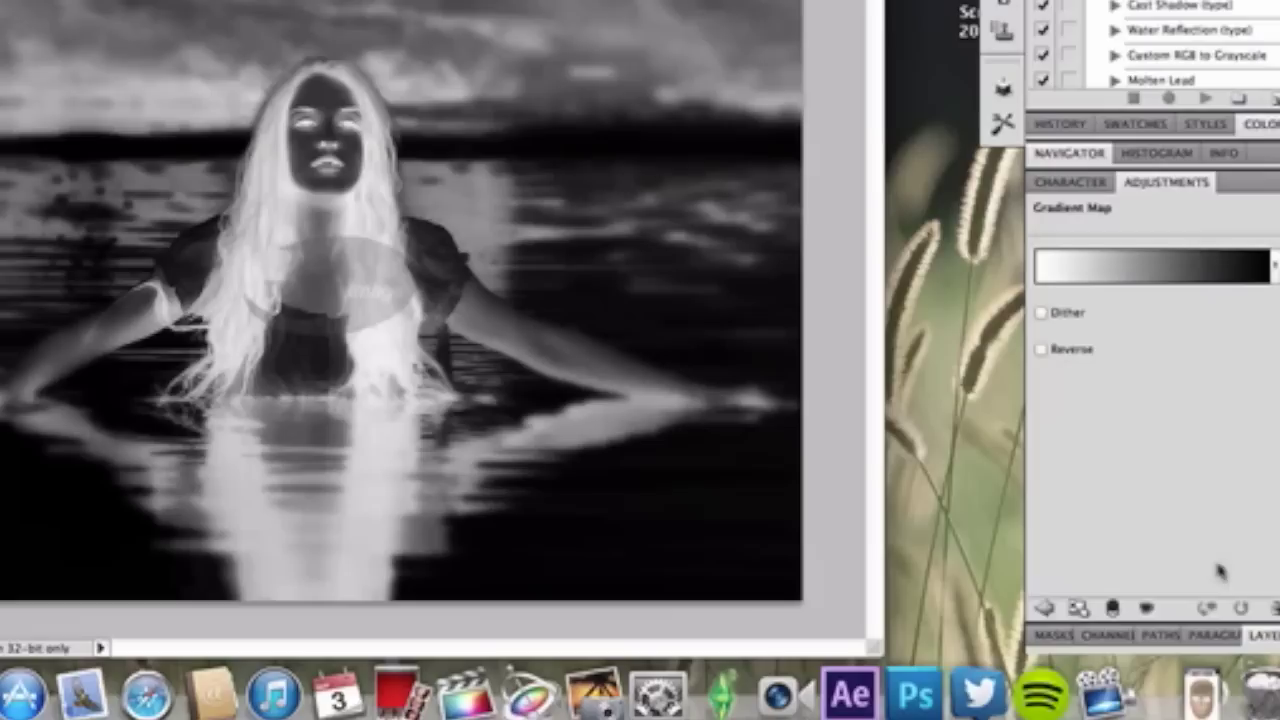
left_click(1116, 267)
scroll(1188, 192, "down", 3)
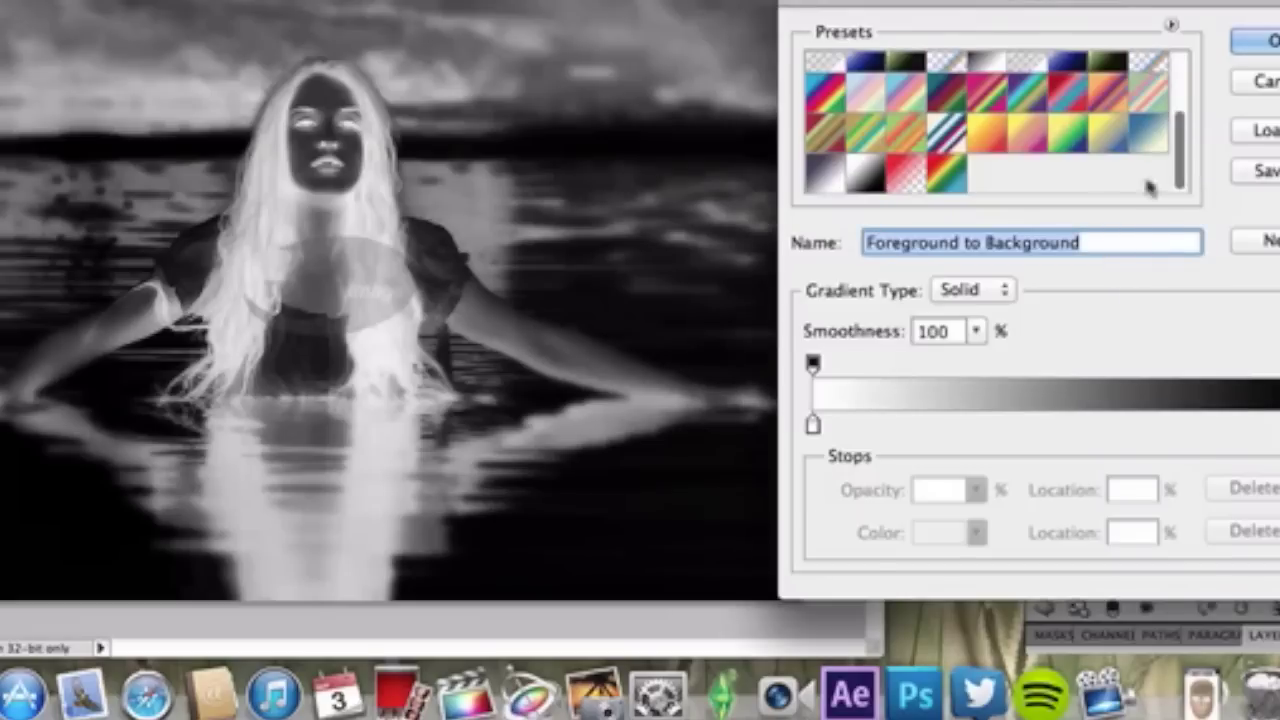
left_click(995, 148)
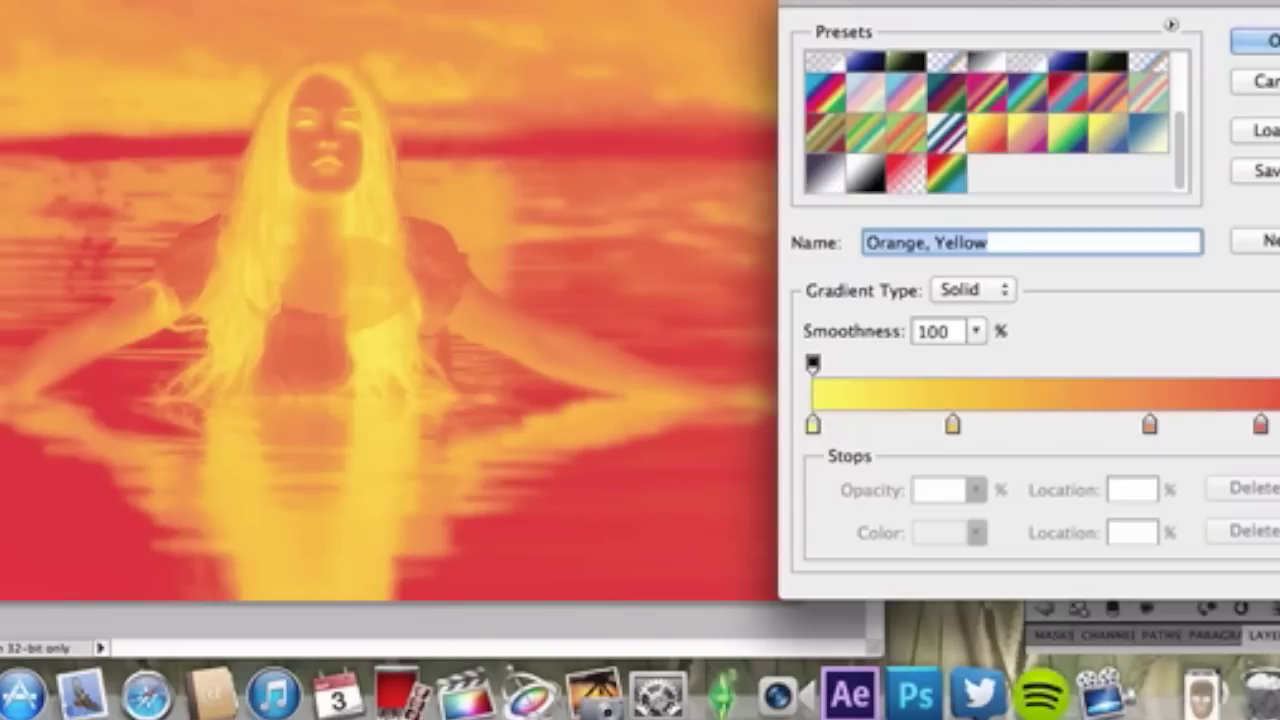
left_click(1262, 40)
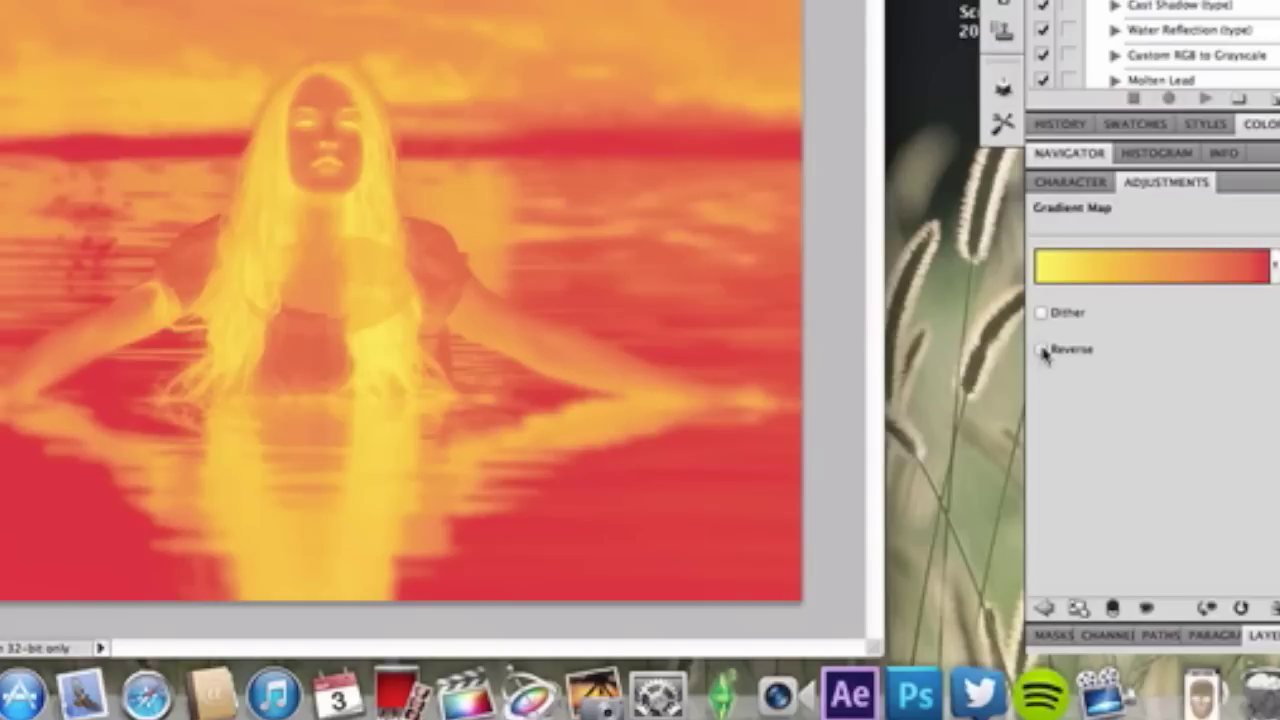
left_click(1041, 350)
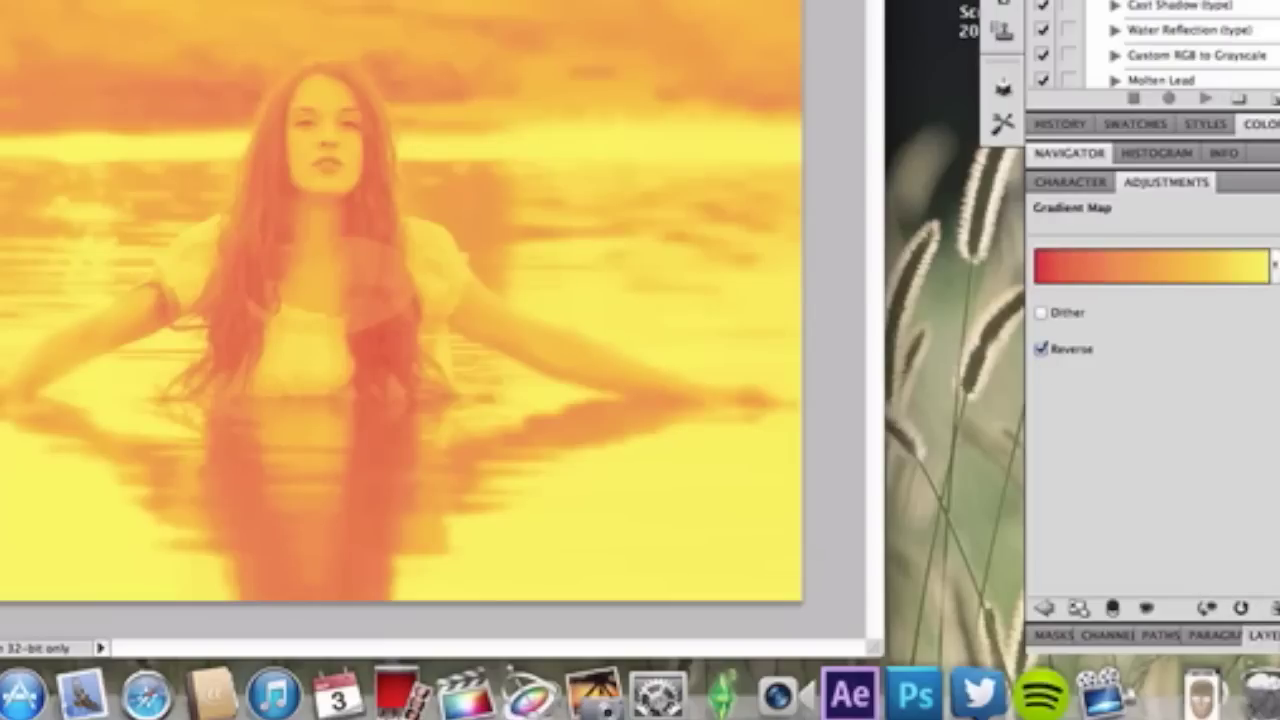
Step: Set the Gradient Map 1 layer's blend mode to Soft Light, and select the image of Layer 1
left_click(1262, 635)
left_click(1160, 468)
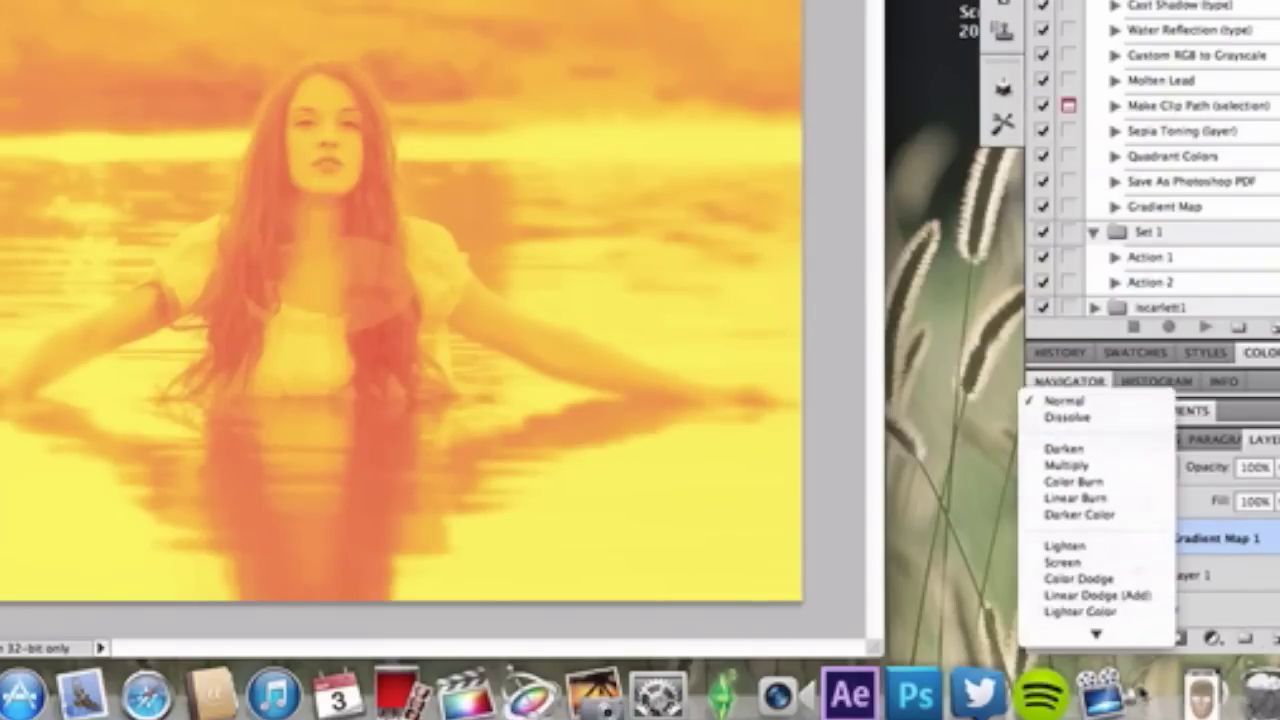
left_click(1148, 576)
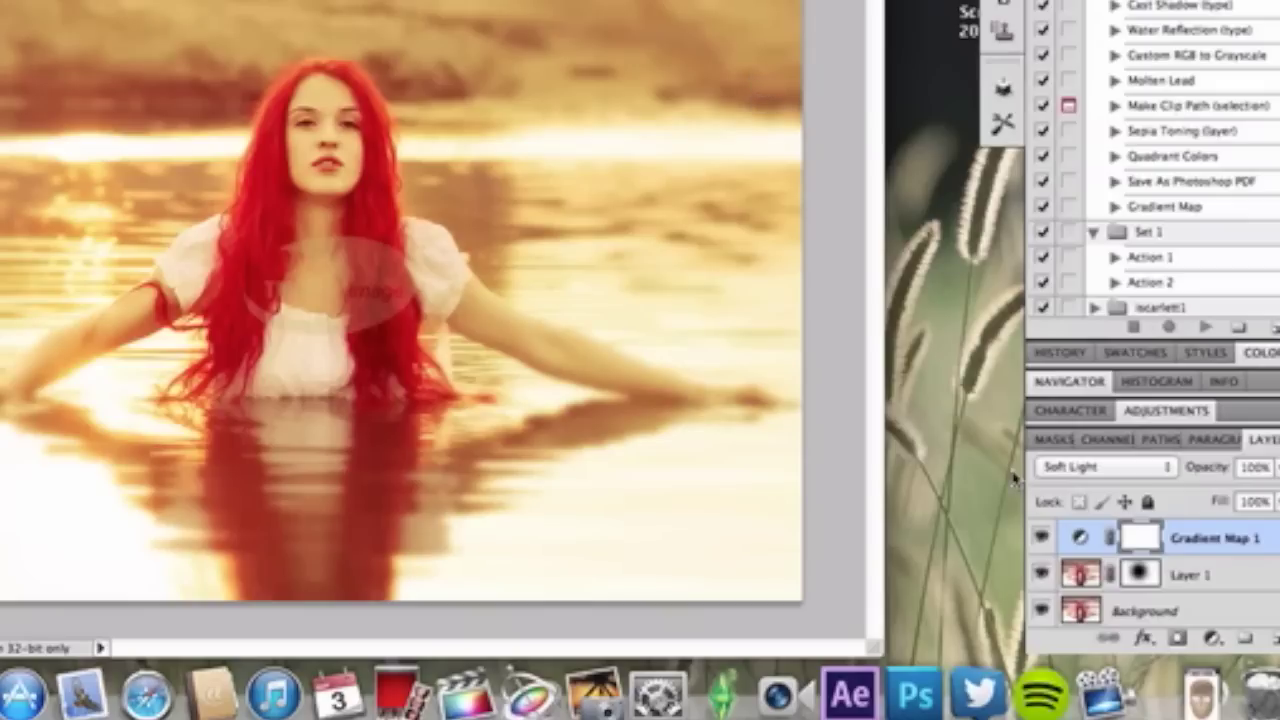
left_click(1090, 580)
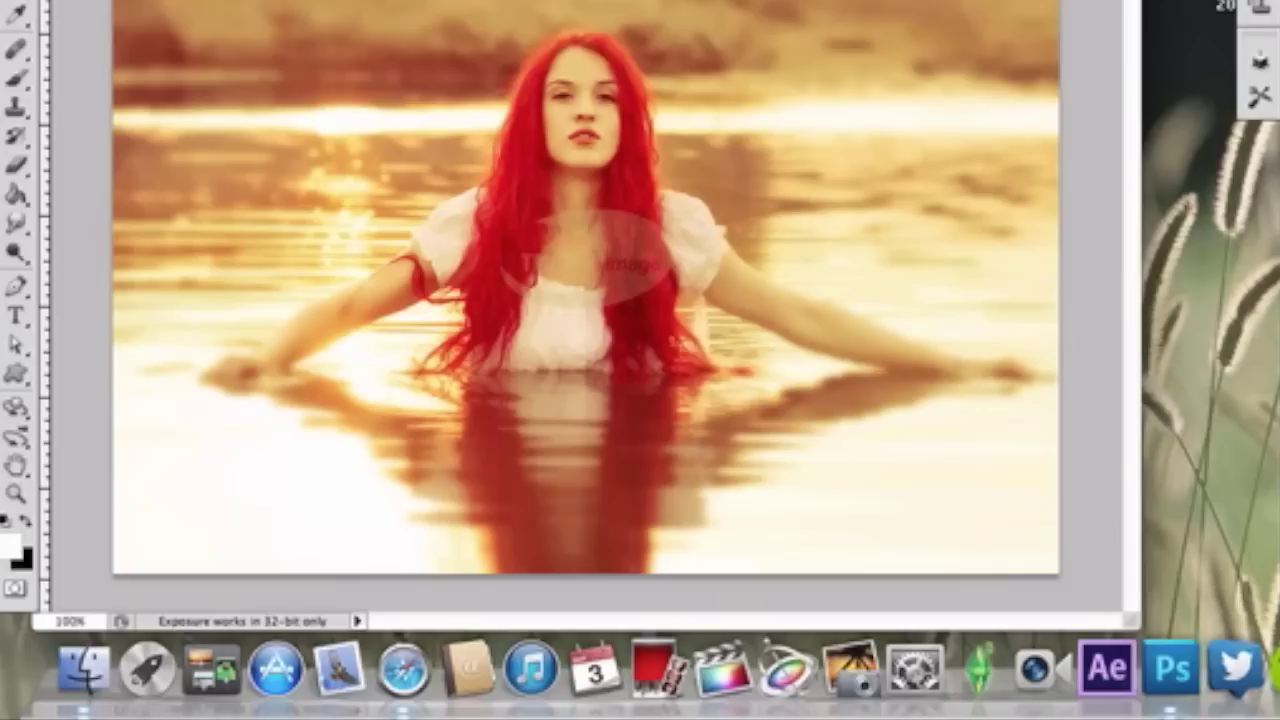
Step: Switch to Finder, check the 32-bit mode option in the Adobe Photoshop CS5 application's info, and close both windows
left_click(84, 665)
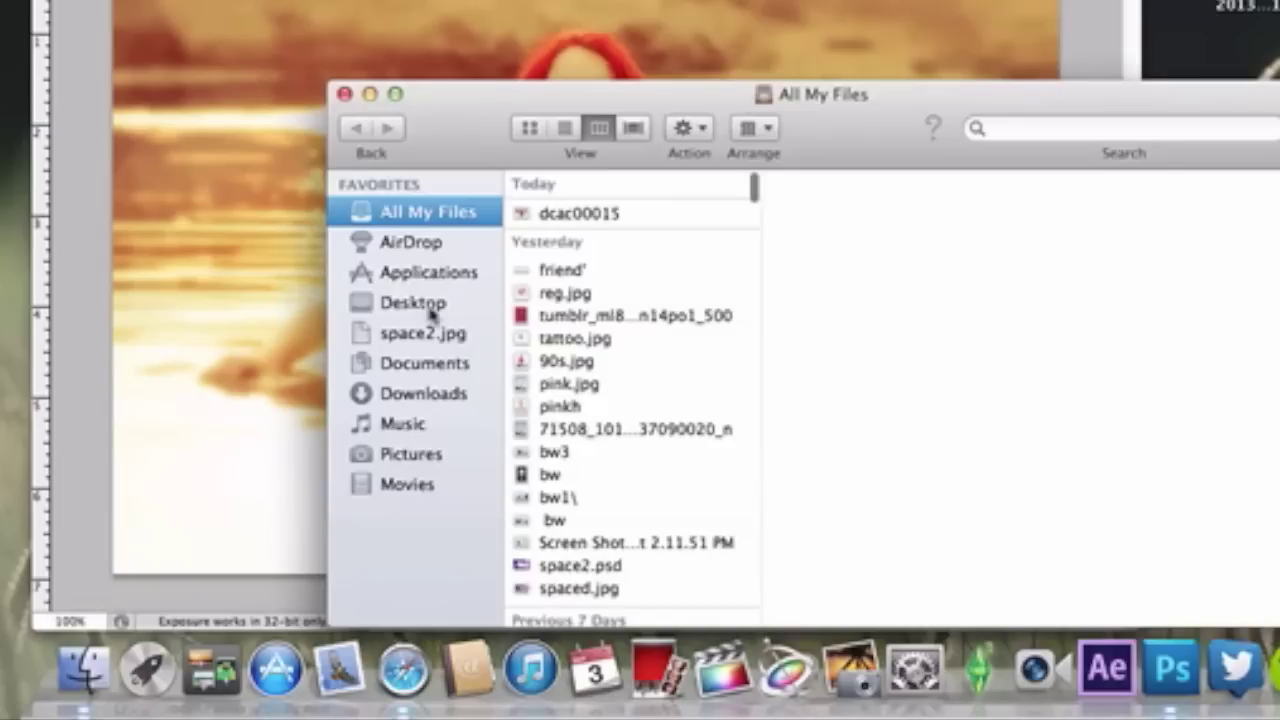
left_click(448, 279)
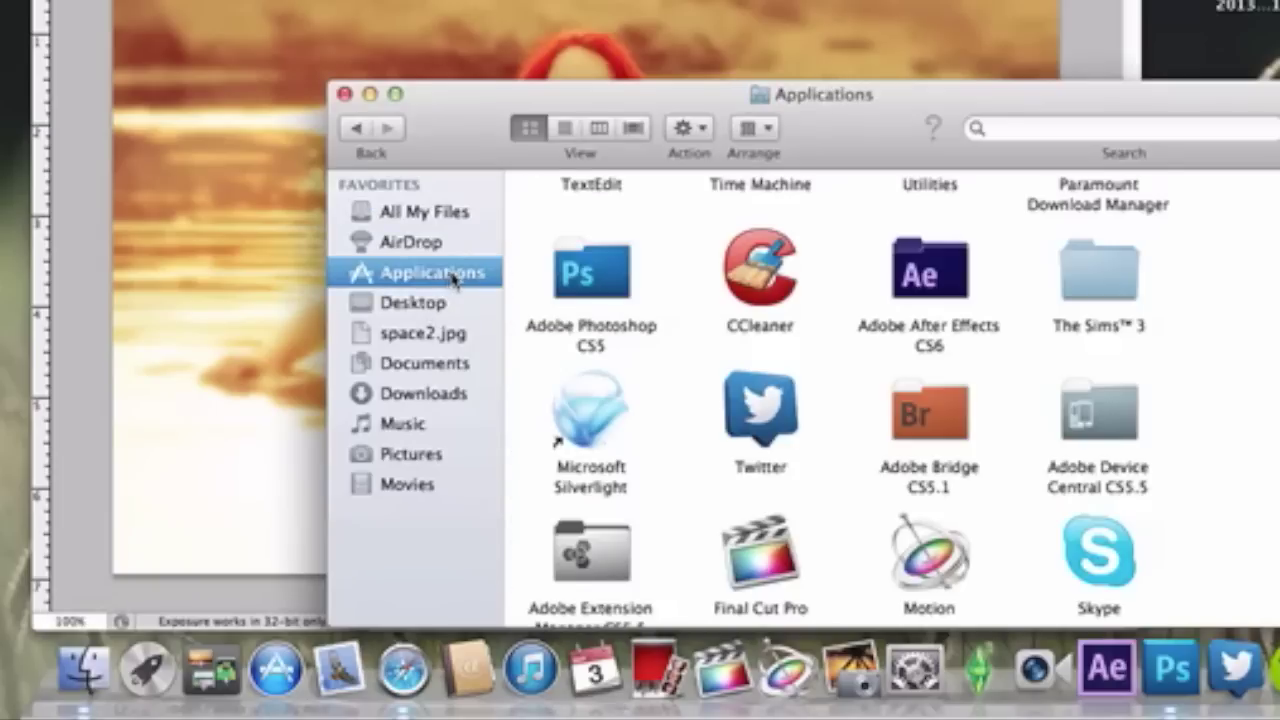
double_click(603, 290)
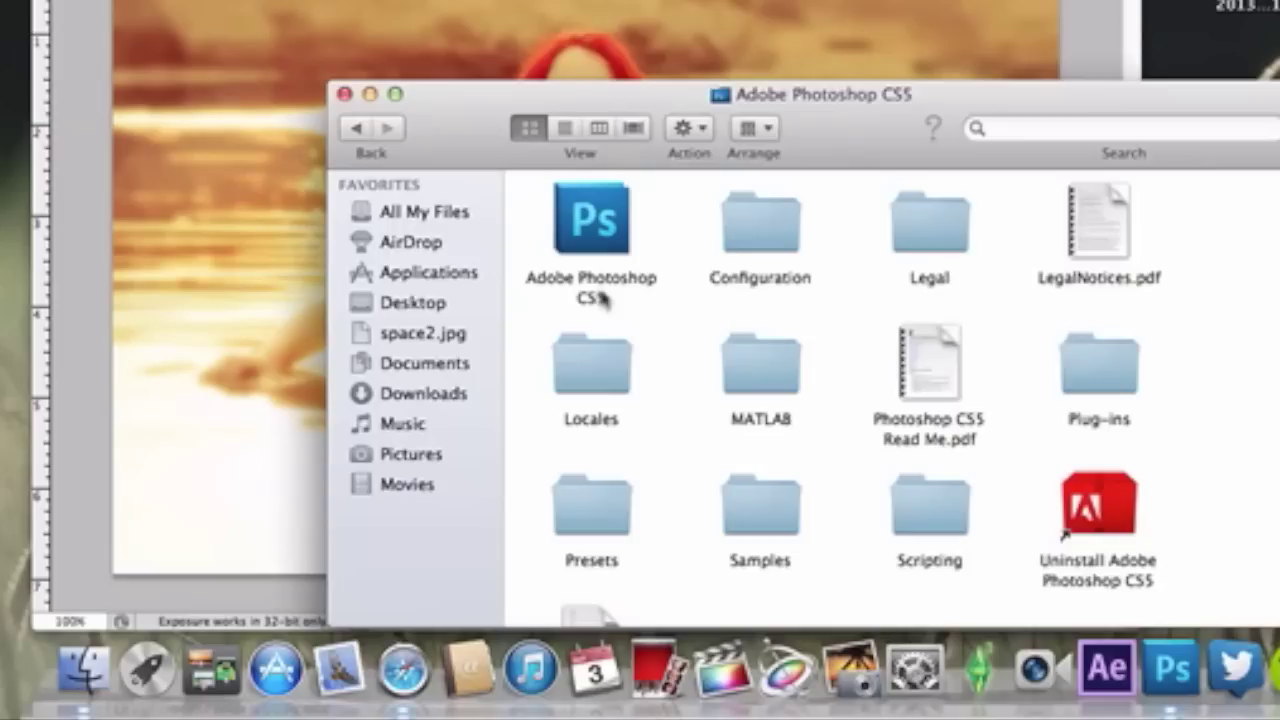
left_click(601, 292)
right_click(603, 293)
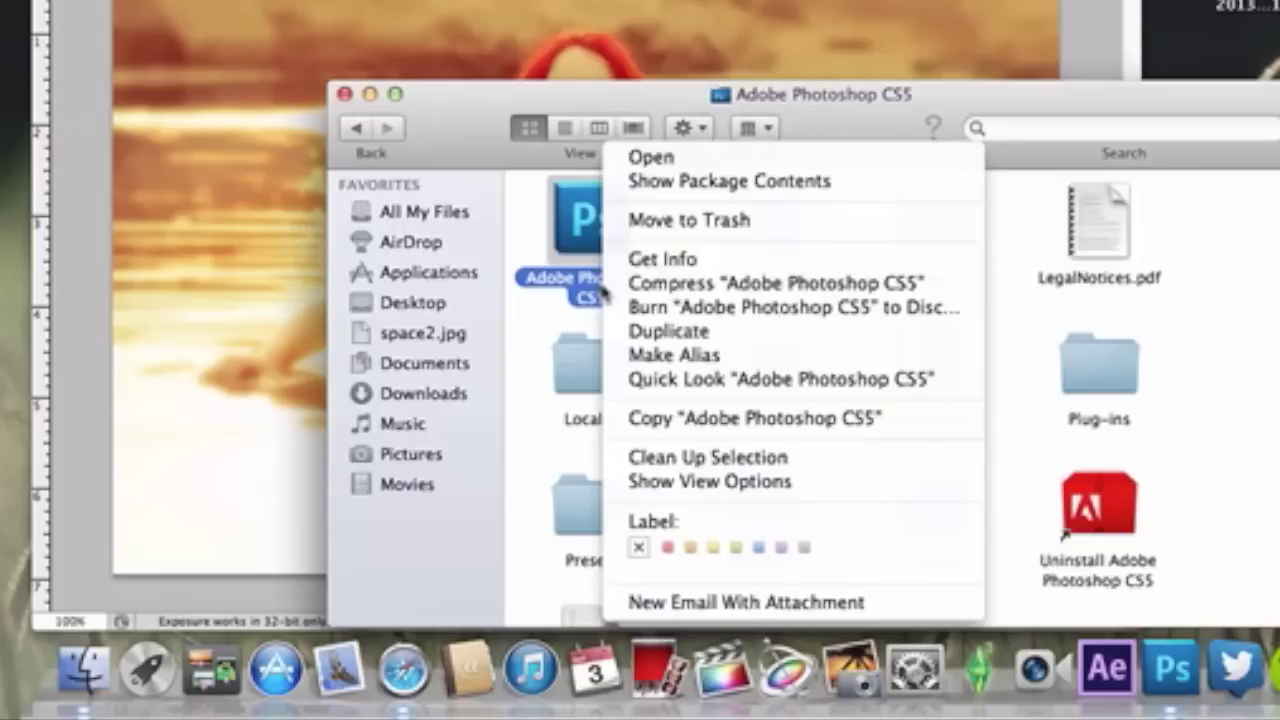
left_click(660, 262)
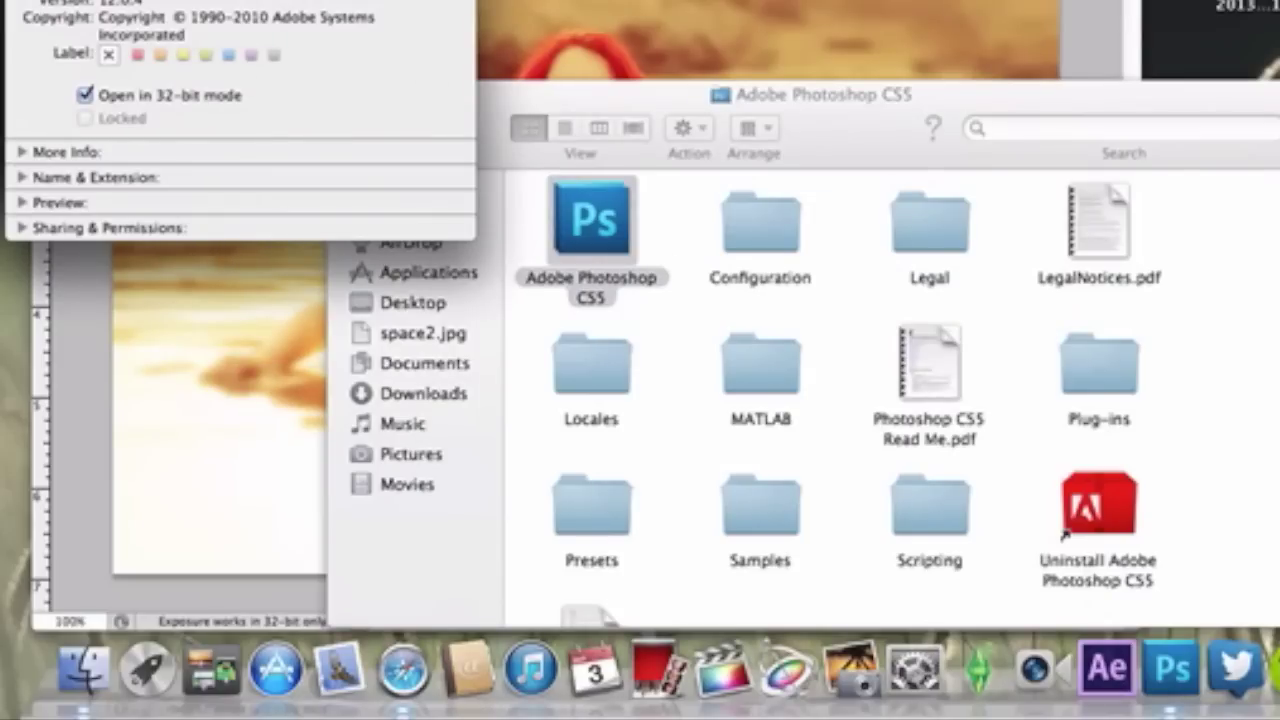
key("super+w")
left_click(345, 94)
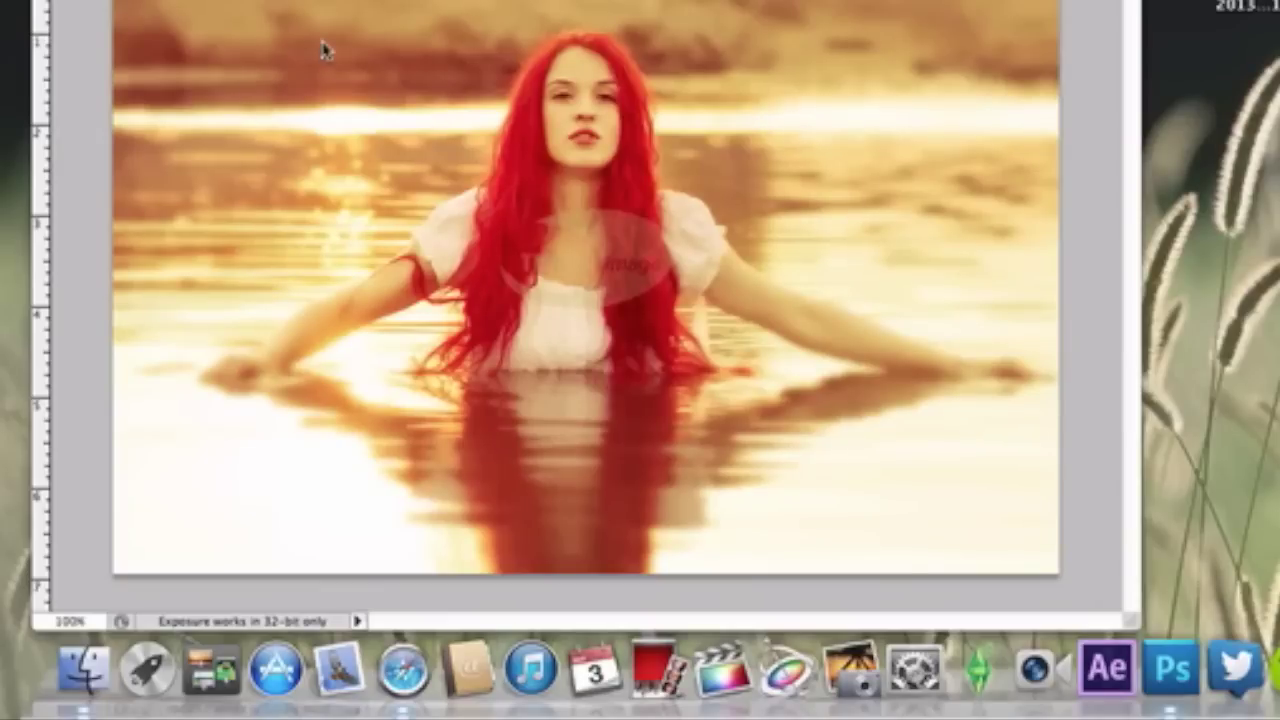
Step: Apply Lighting Effects to Layer 1 with the Soft Omni style, intensity 50, gloss -41, material -36, exposure -8 and ambience -44, centred on the woman
left_click(328, 52)
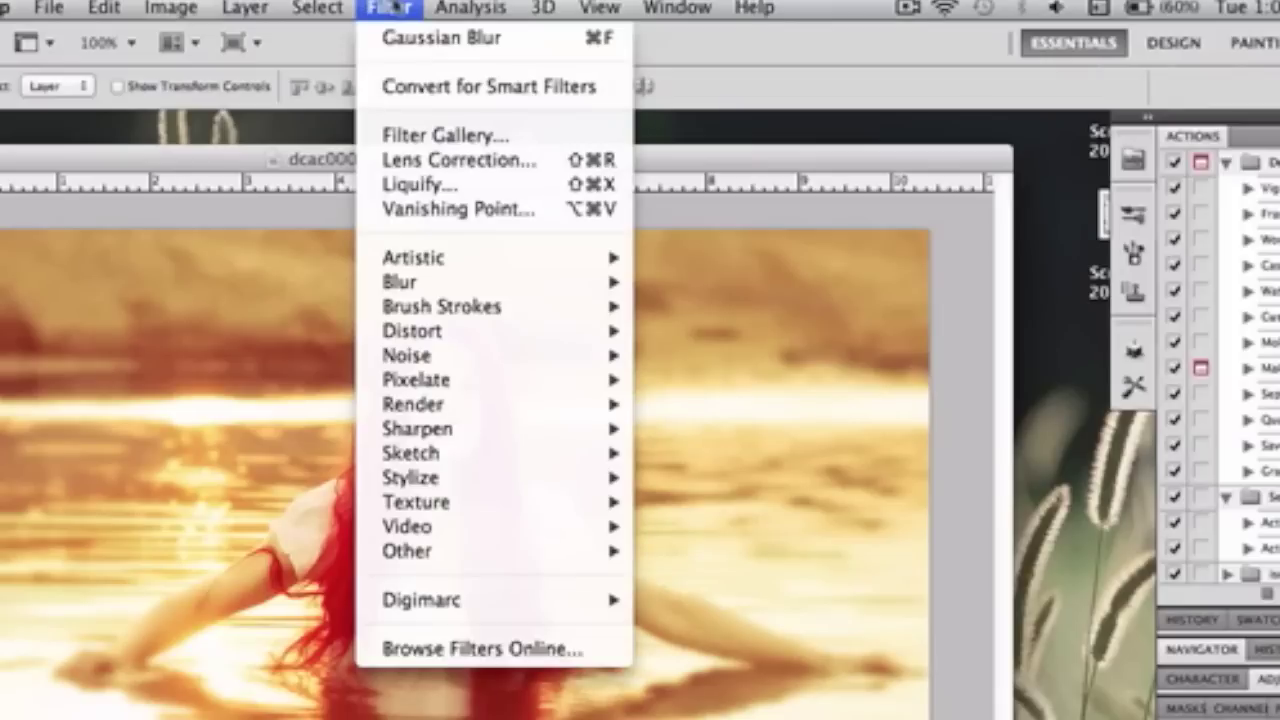
mouse_move(490, 420)
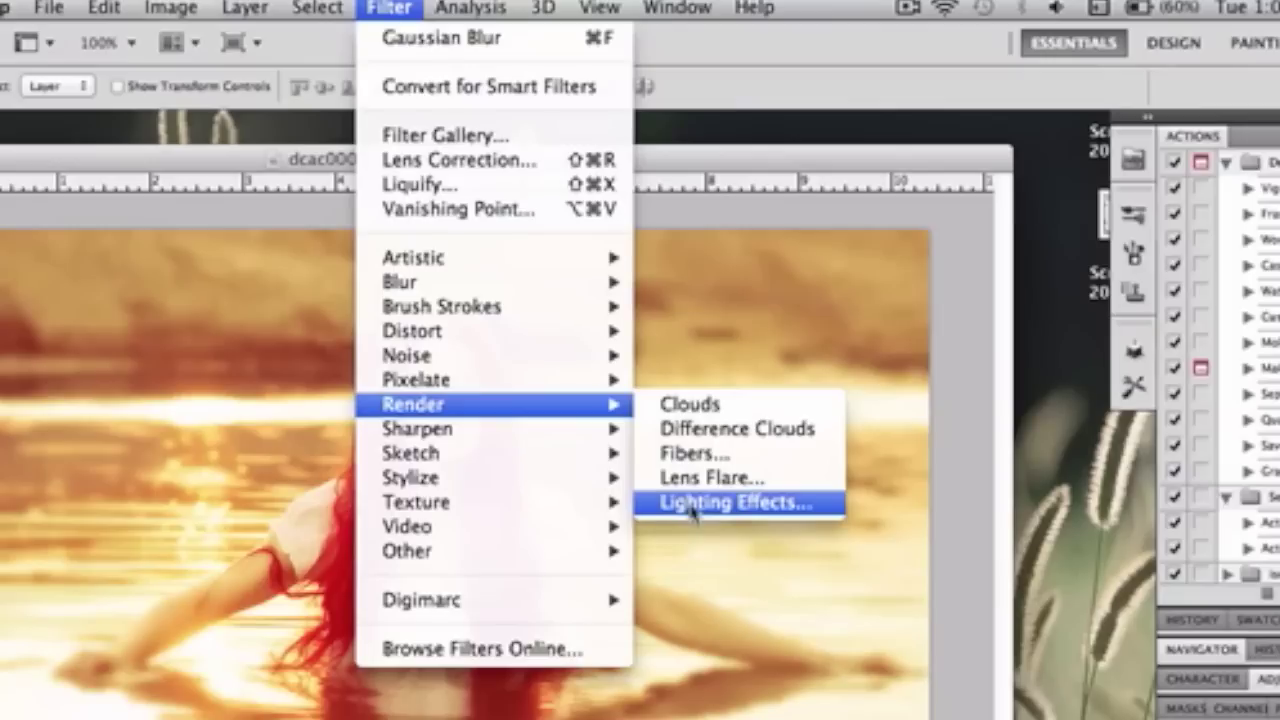
left_click(693, 508)
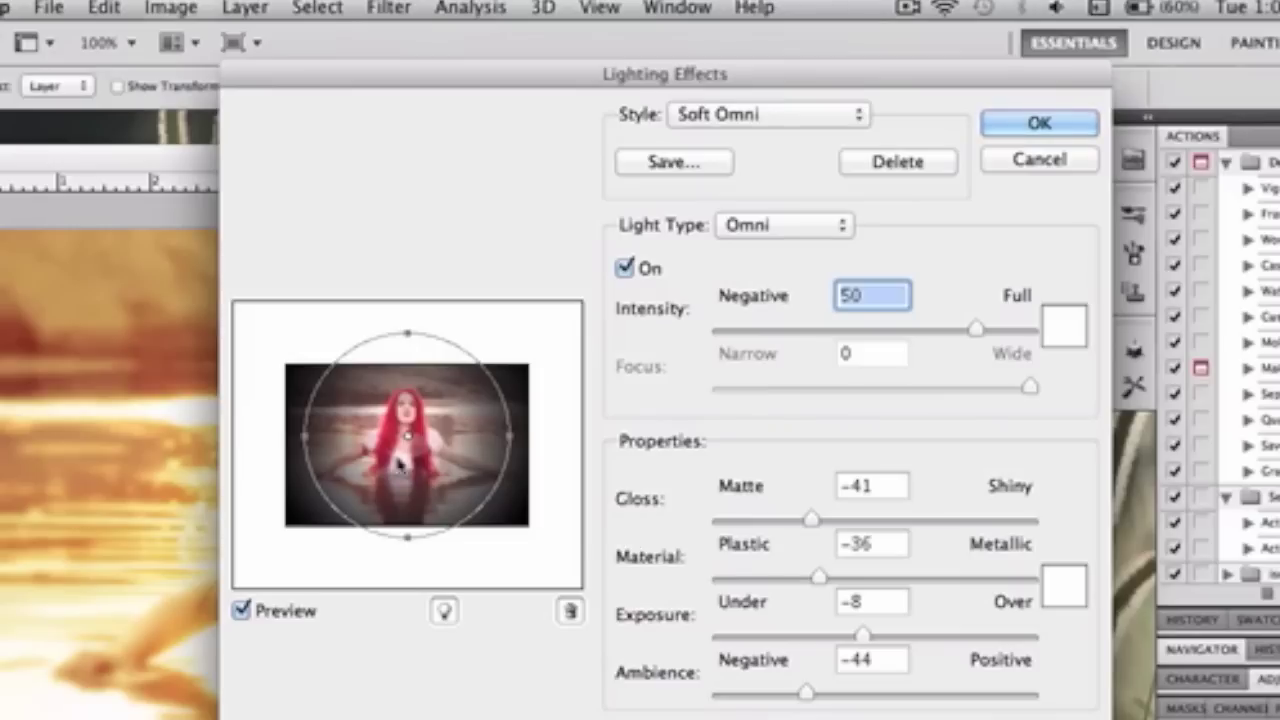
left_click(1015, 125)
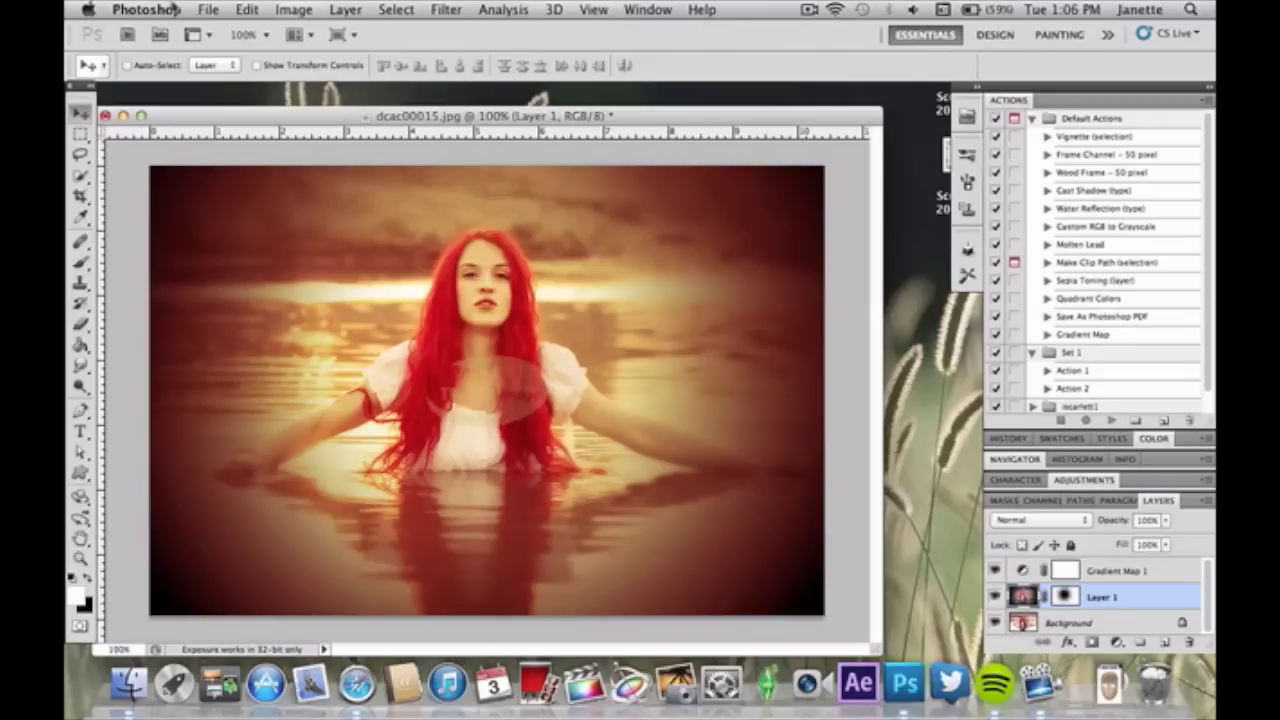
Step: Open the recent file Purple_light_texture_by_instantrock.jpg and cut its entire image
left_click(208, 9)
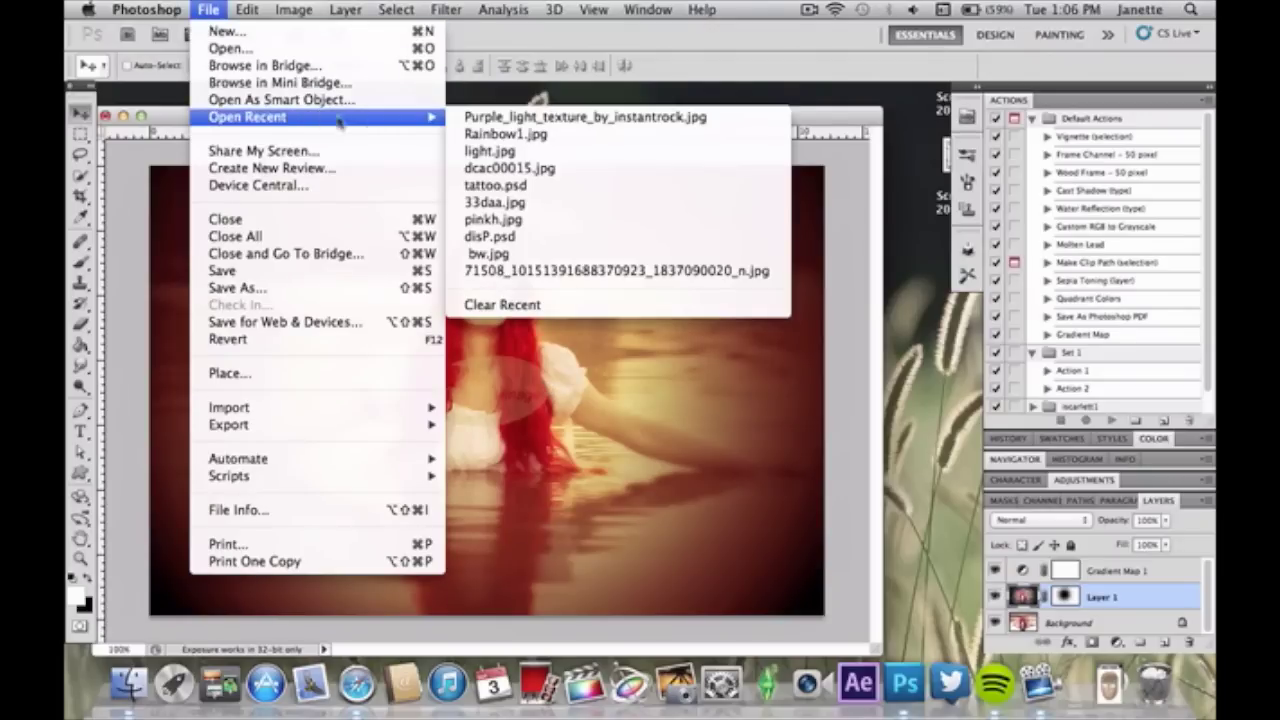
left_click(492, 126)
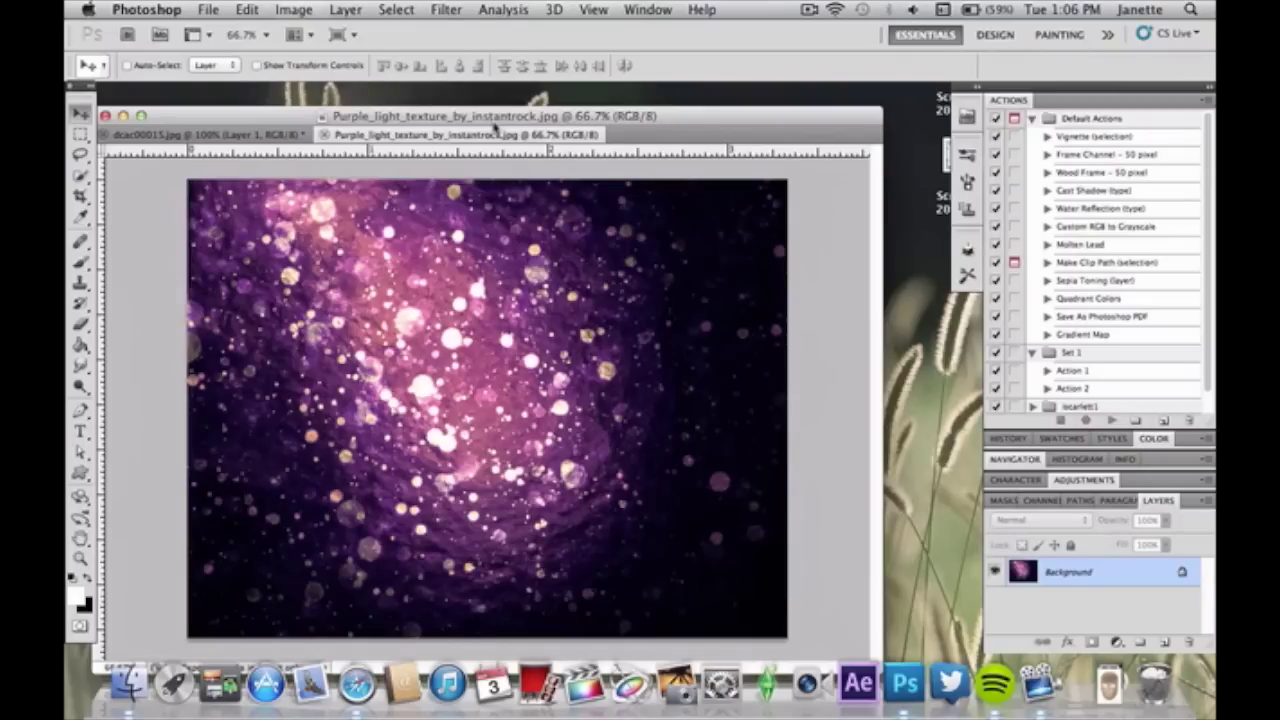
key("super+a")
key("super+BackSpace")
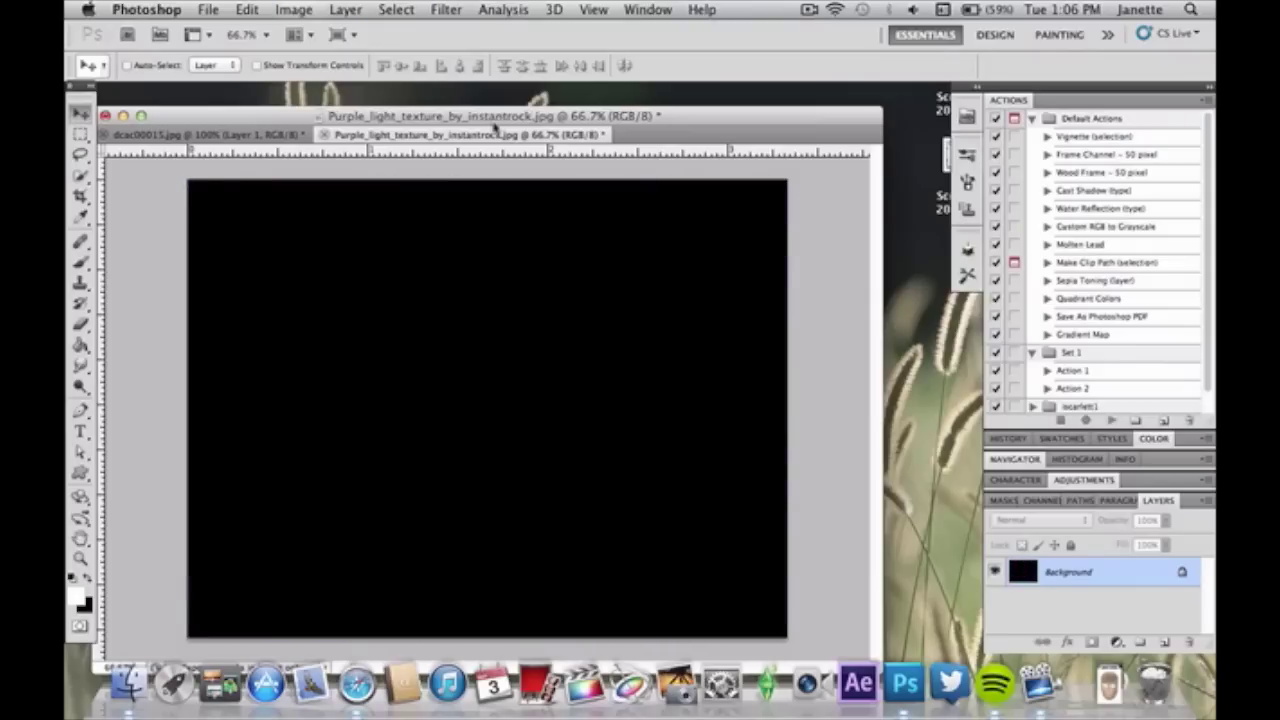
Step: Close the texture file without saving, paste the texture into dcac00015.jpg and move its layer above Gradient Map 1
left_click(323, 135)
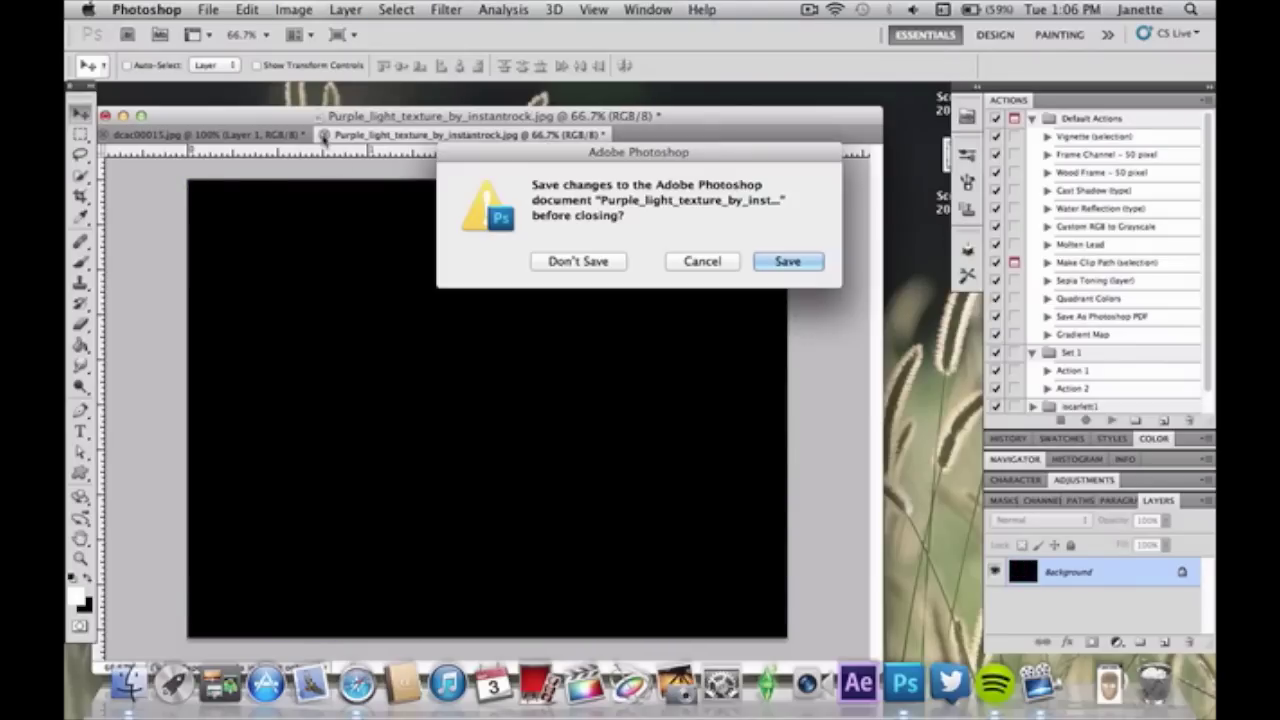
left_click(538, 260)
key("super+v")
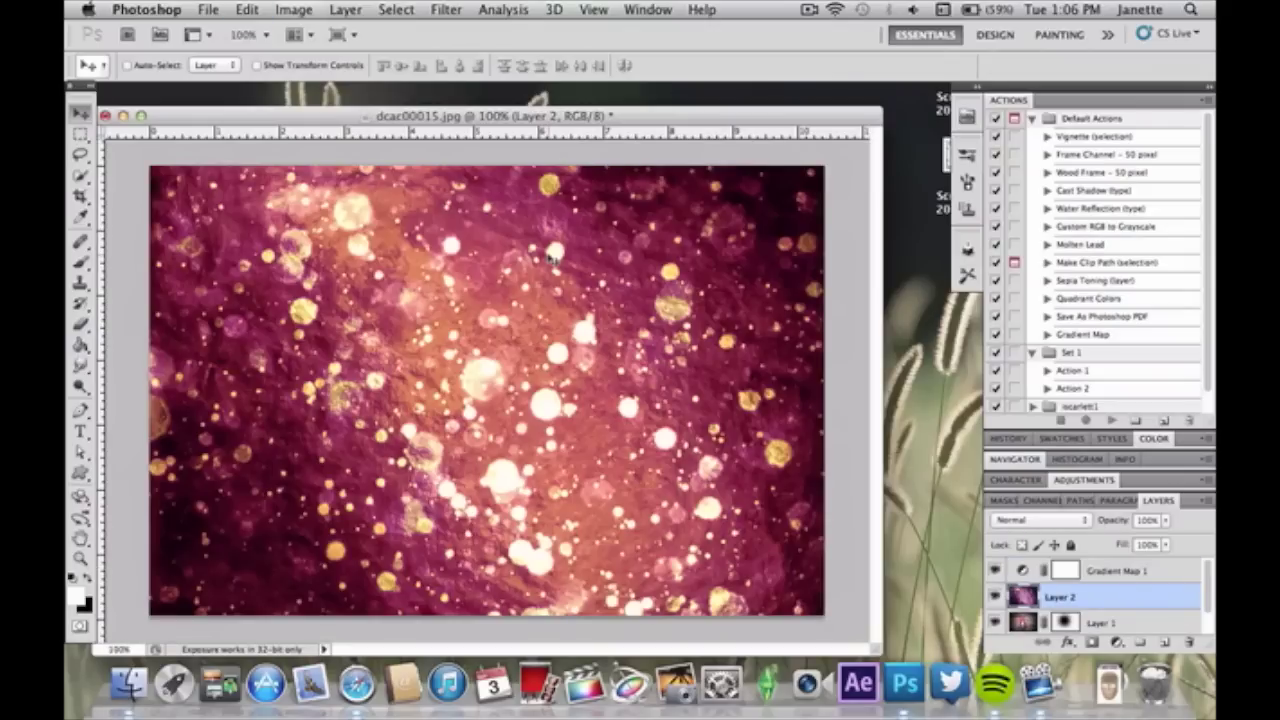
left_click_drag(1106, 598, 1114, 562)
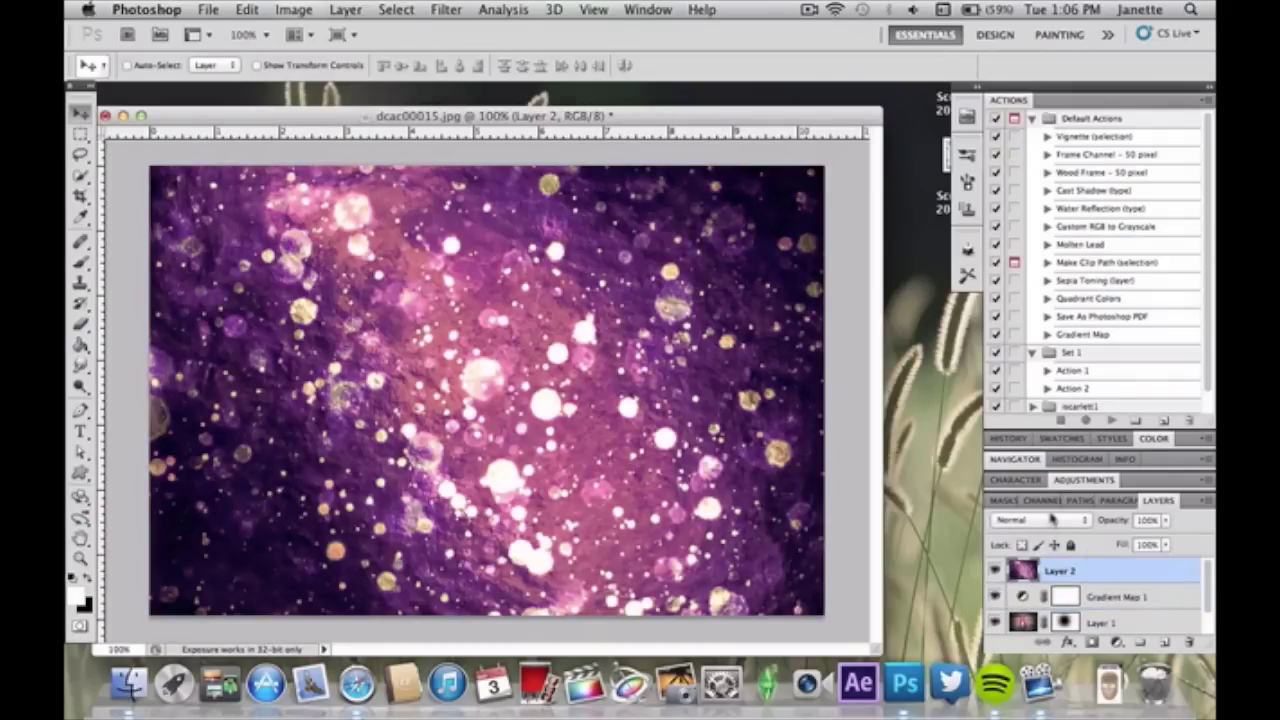
Step: Set the light texture layer's blend mode to Soft Light and add a layer mask to it
left_click(1052, 518)
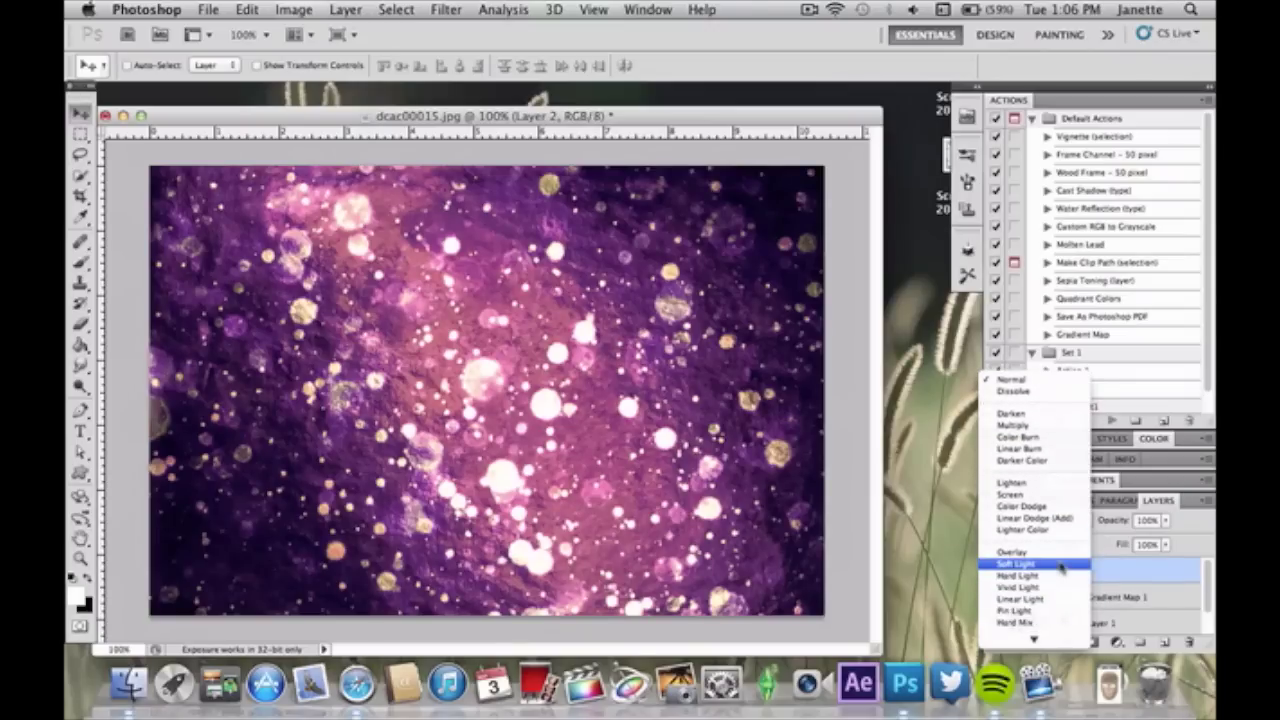
left_click(1061, 567)
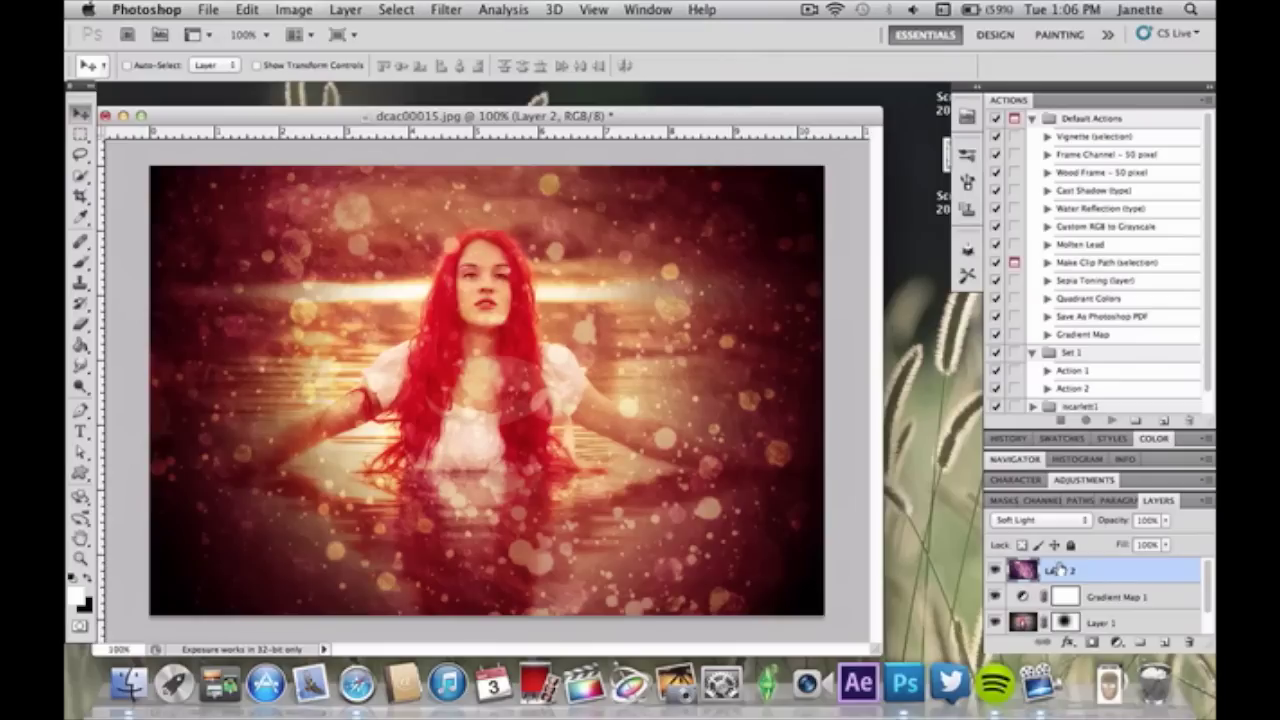
left_click(1092, 641)
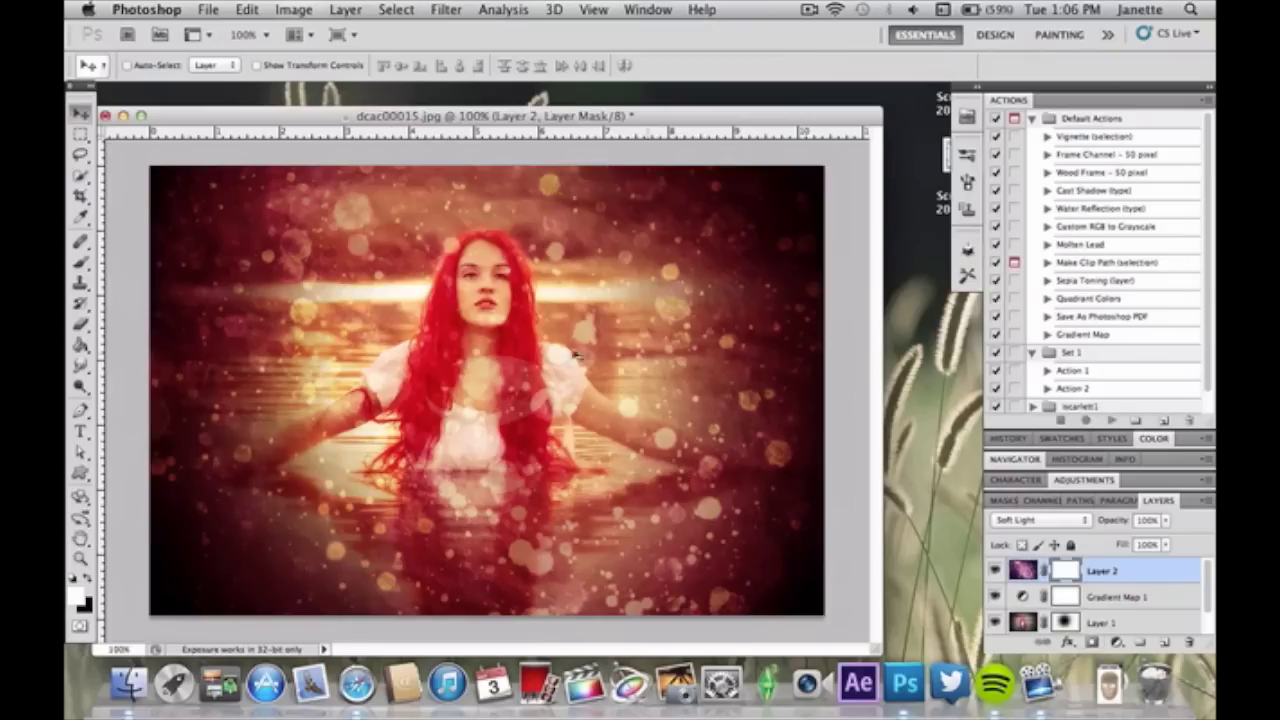
Step: Use the Eraser on Layer 2's mask to clear the light texture from the woman's face and upper body
left_click(80, 323)
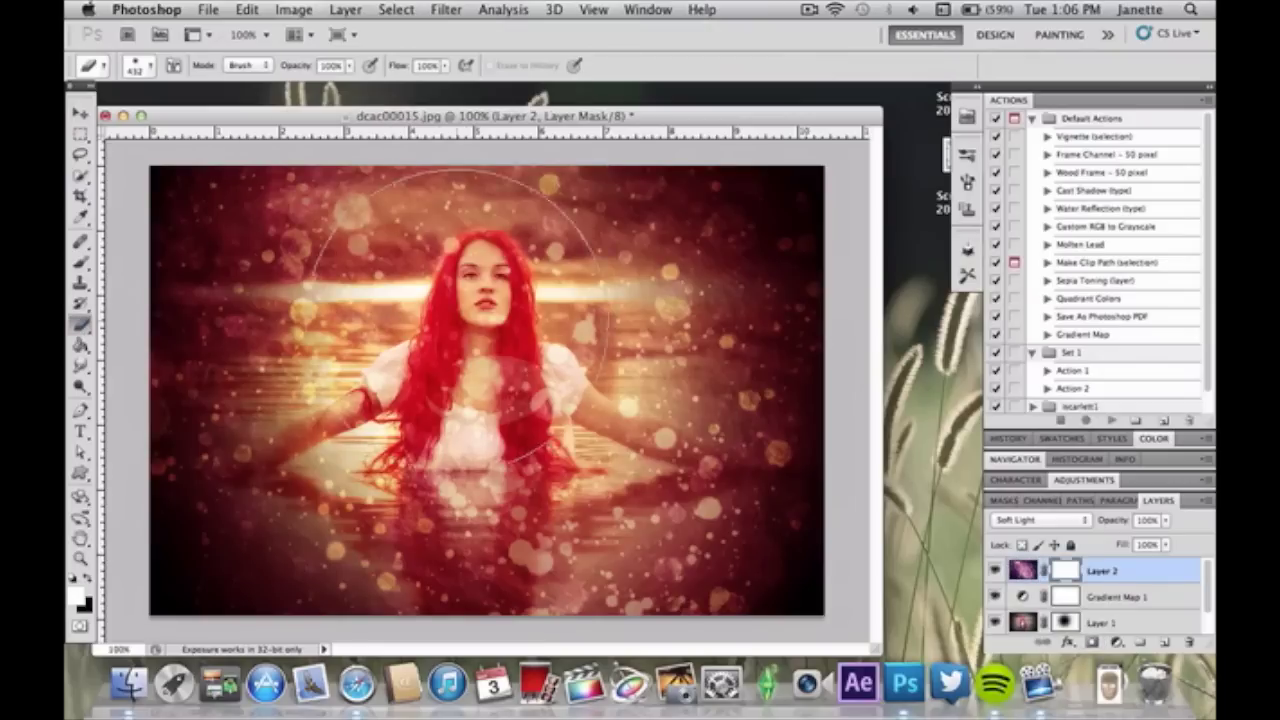
left_click_drag(457, 367, 461, 362)
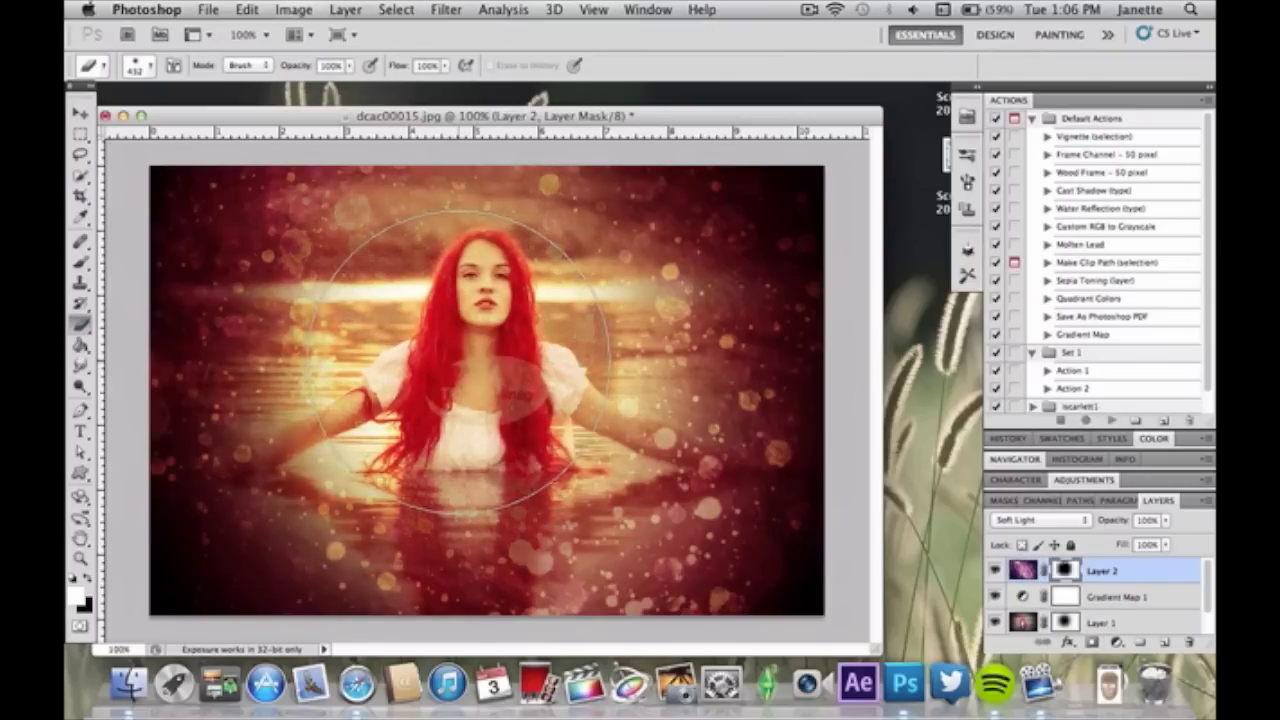
left_click(82, 115)
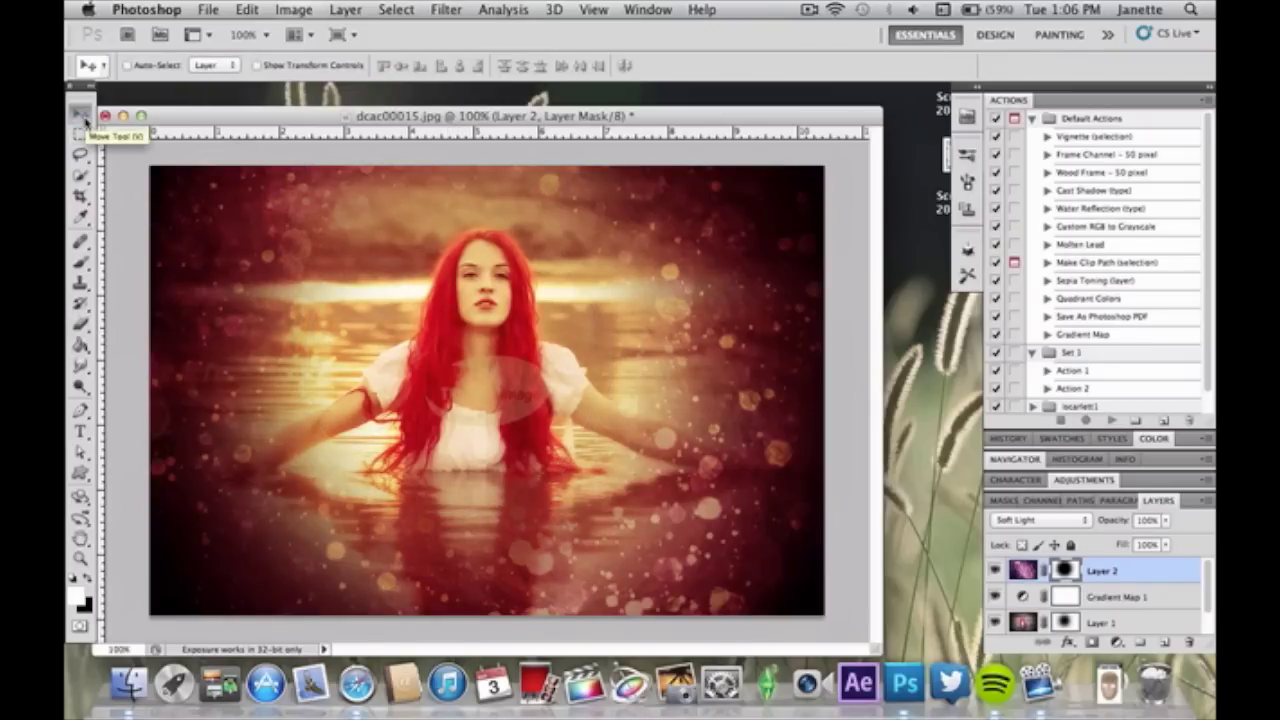